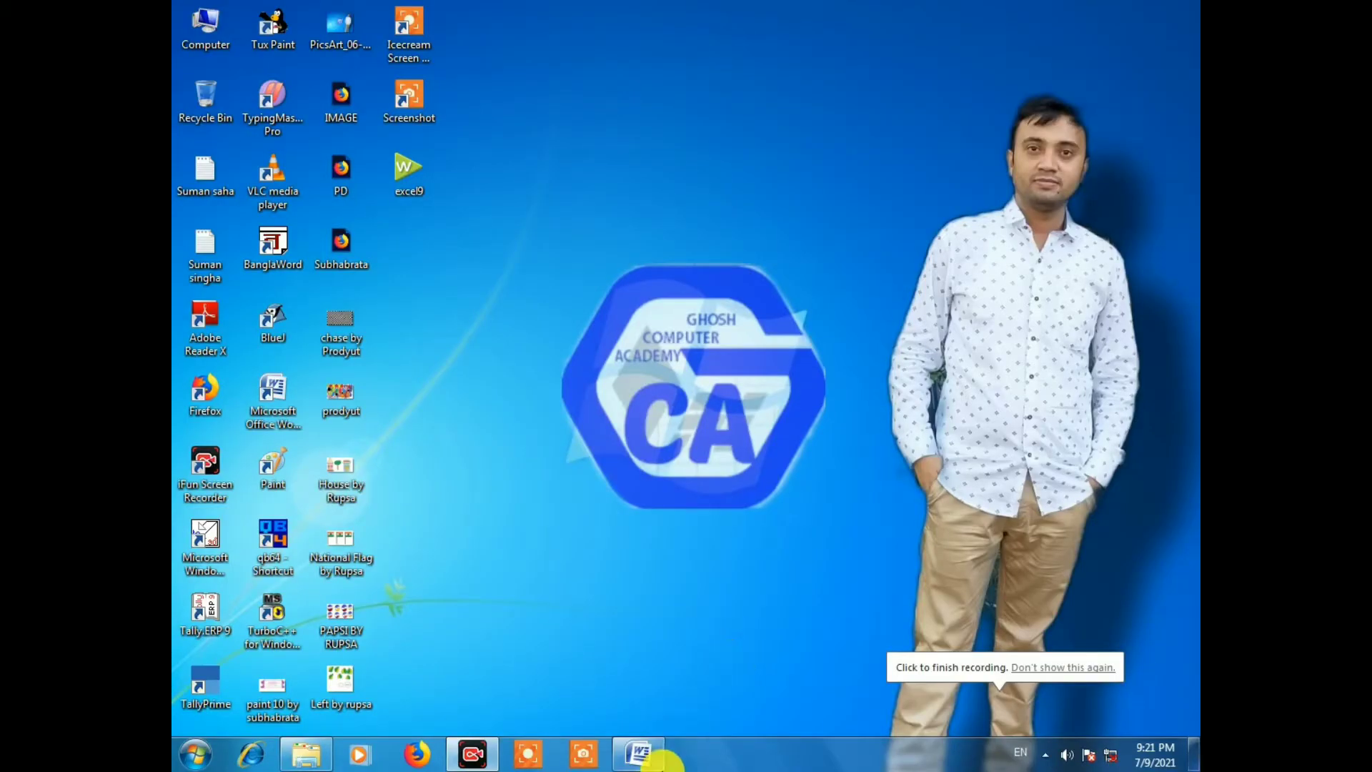
Open the Excel Day-9 document in Word and select its title line
left_click(641, 754)
left_click(858, 474)
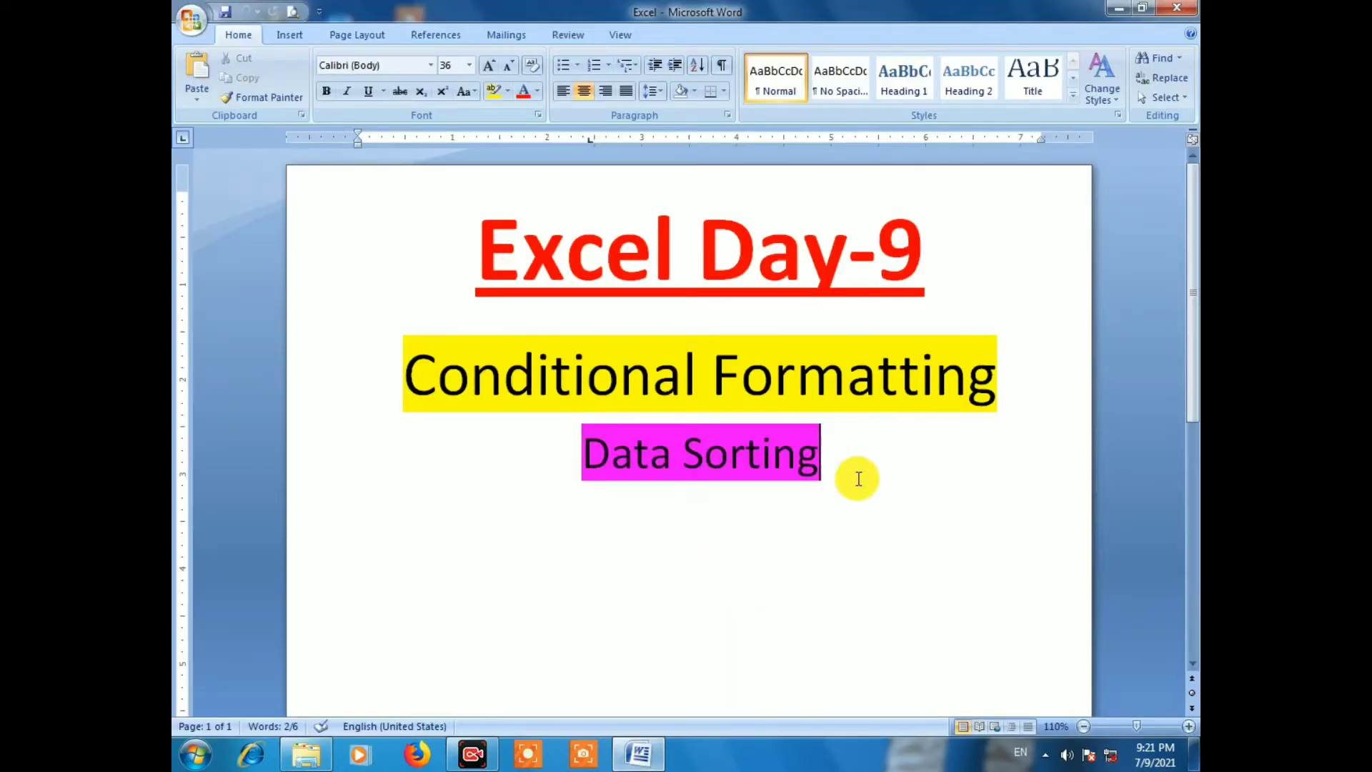
left_click(521, 255)
left_click_drag(521, 256, 898, 254)
left_click(882, 464)
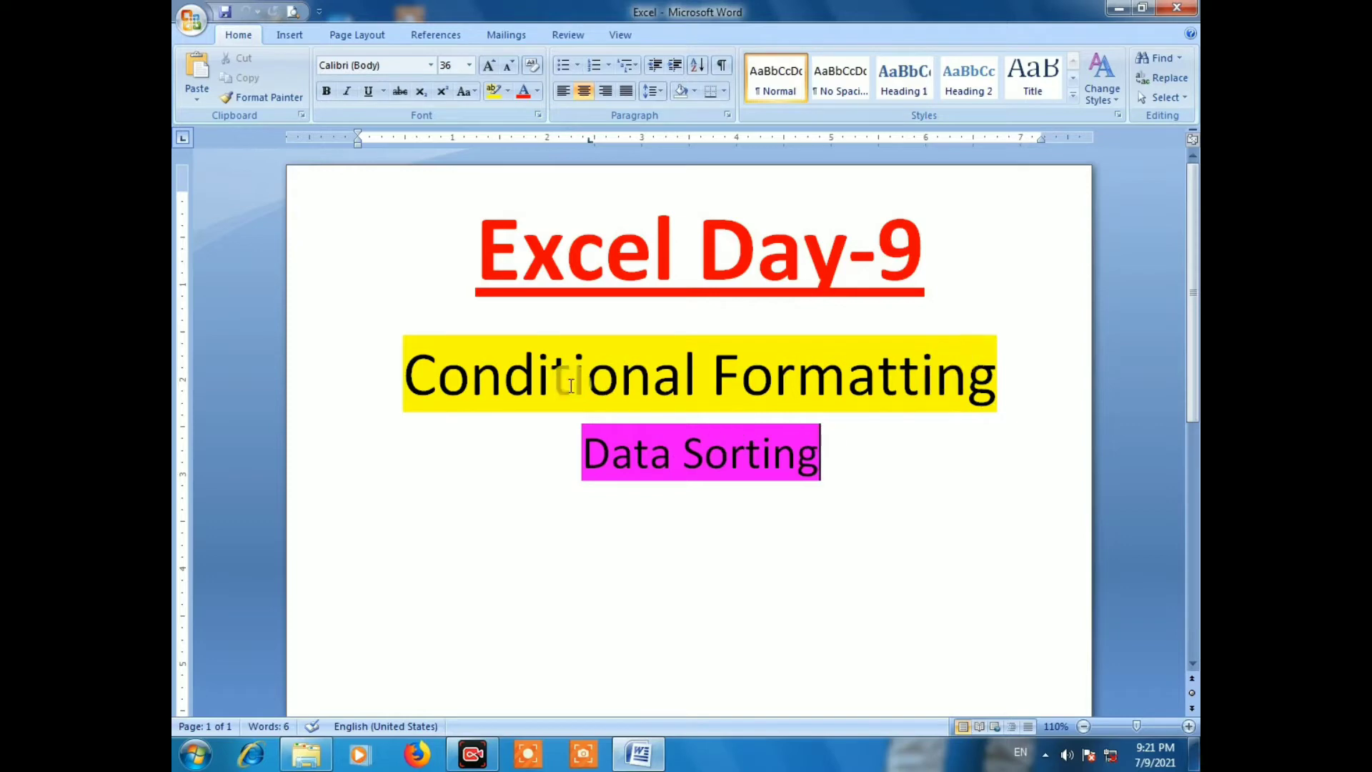
Select the Conditional Formatting and Data Sorting heading lines
left_click_drag(399, 373, 935, 373)
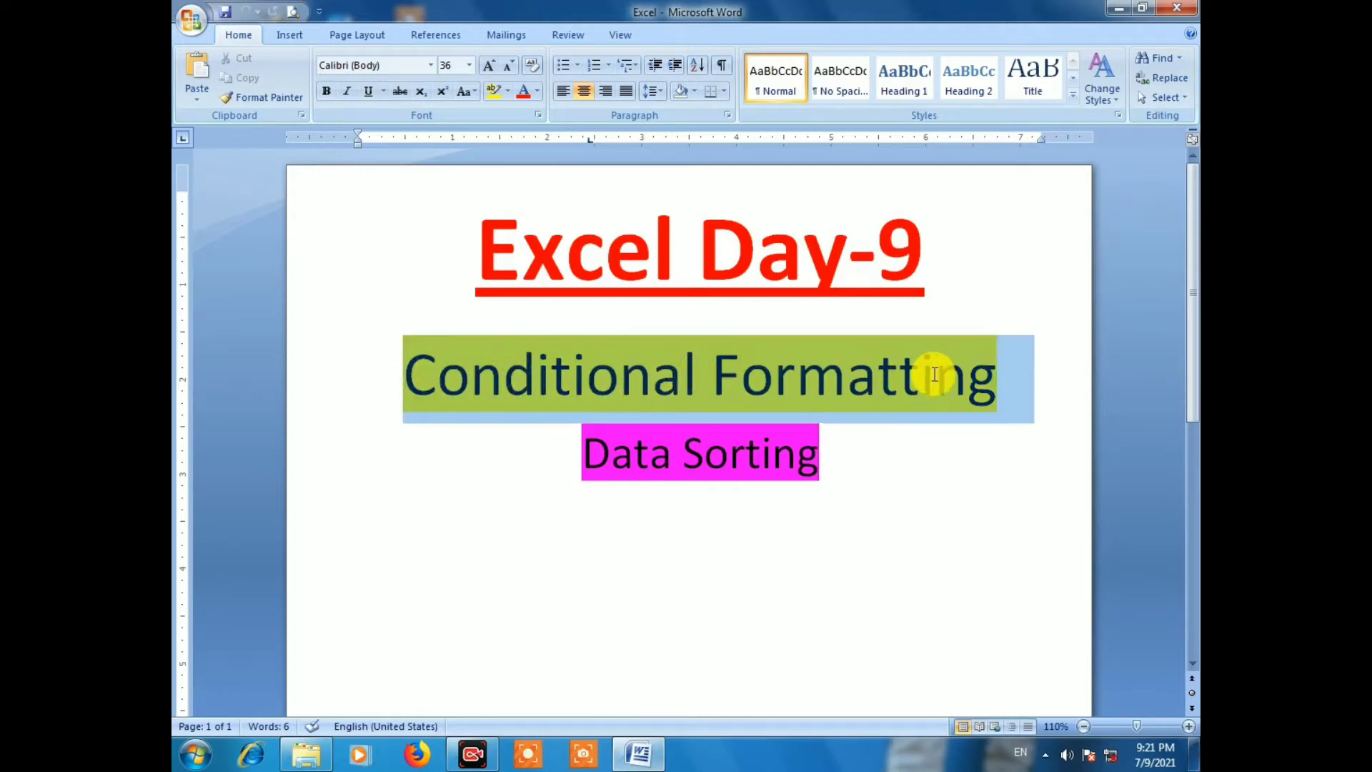
left_click_drag(582, 457, 764, 465)
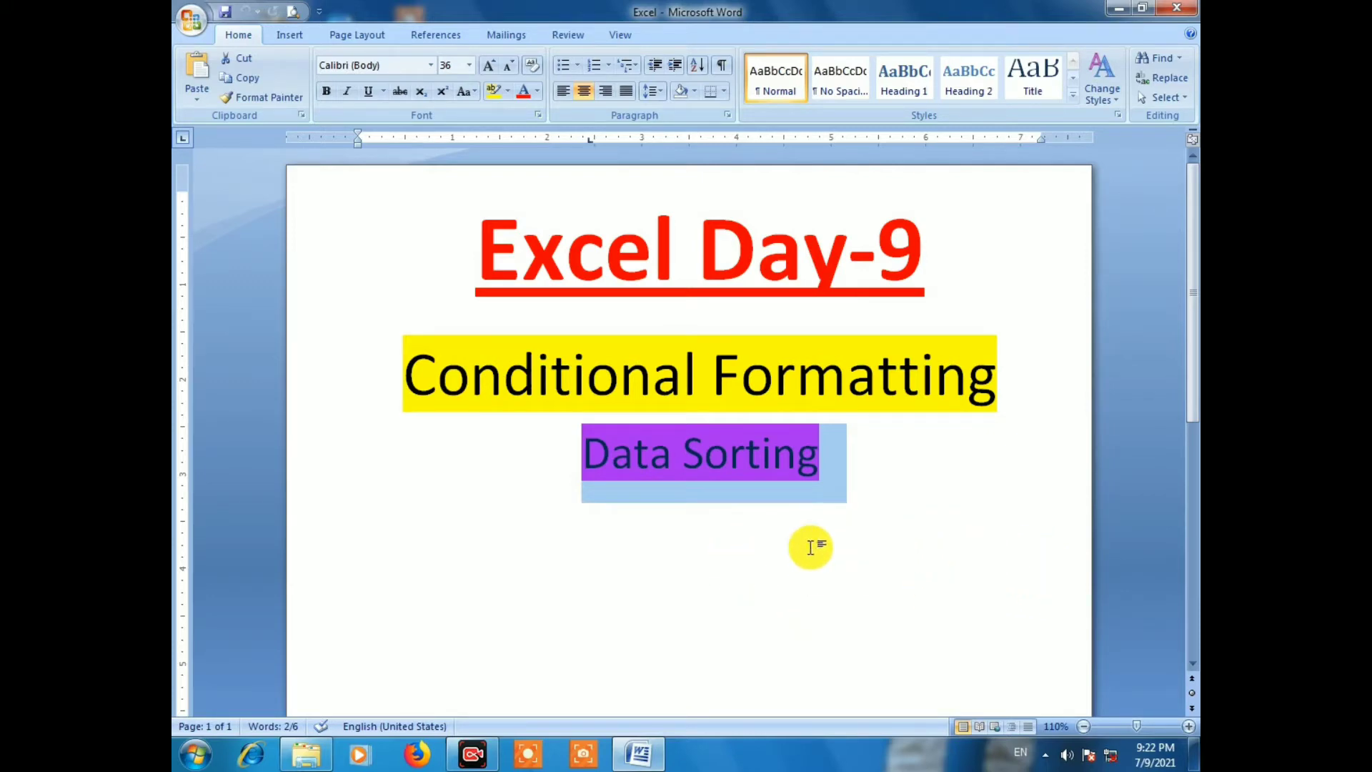
left_click(877, 509)
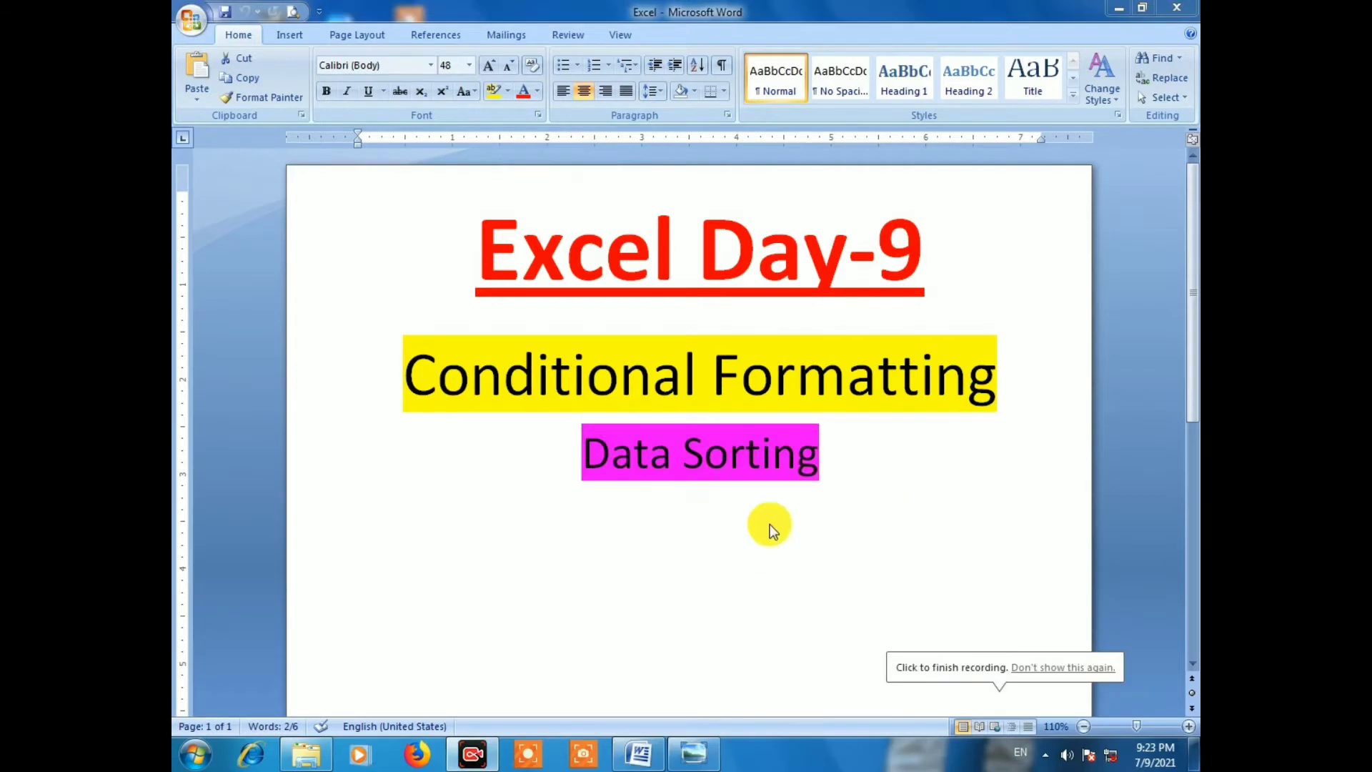
triple_click(400, 367)
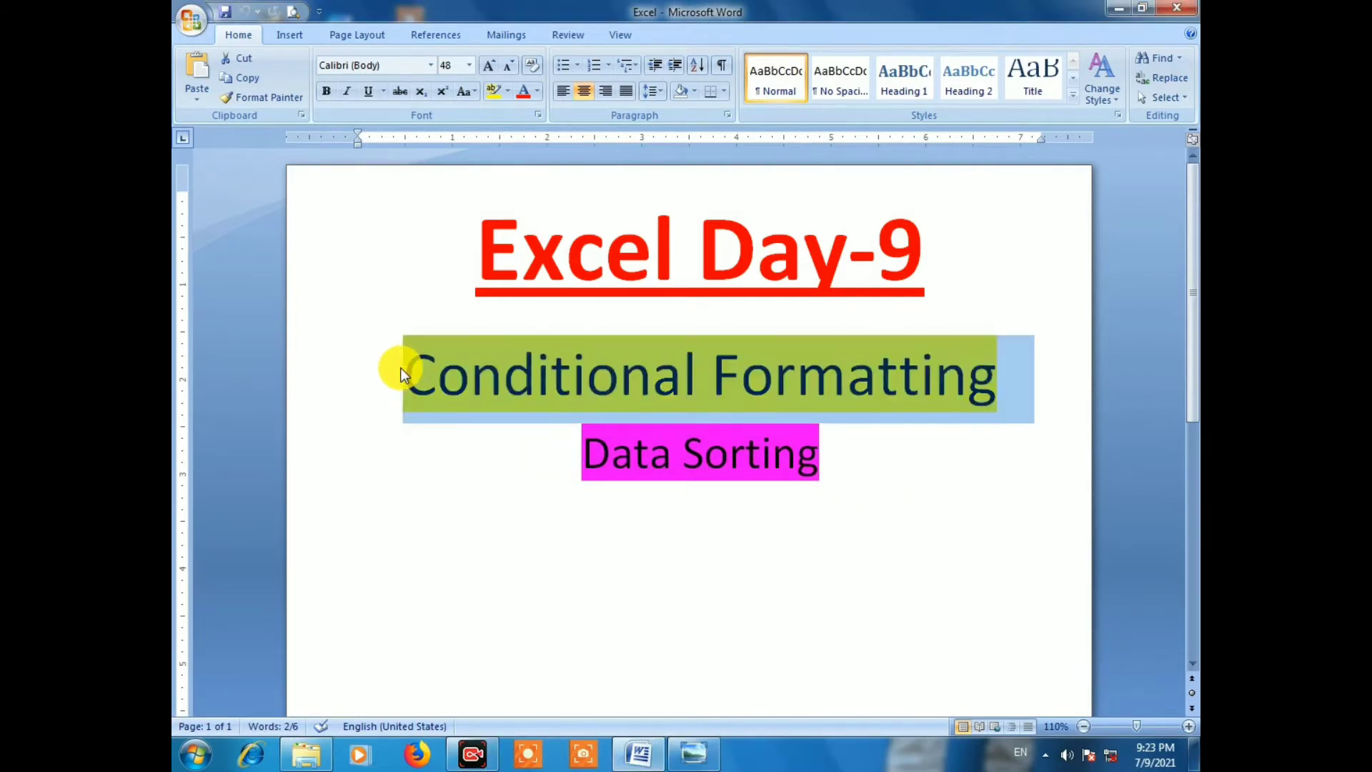
Glance at the handwritten notes photo, then return to the Excel Day-9 document
left_click(692, 759)
scroll(543, 215, "up", 1)
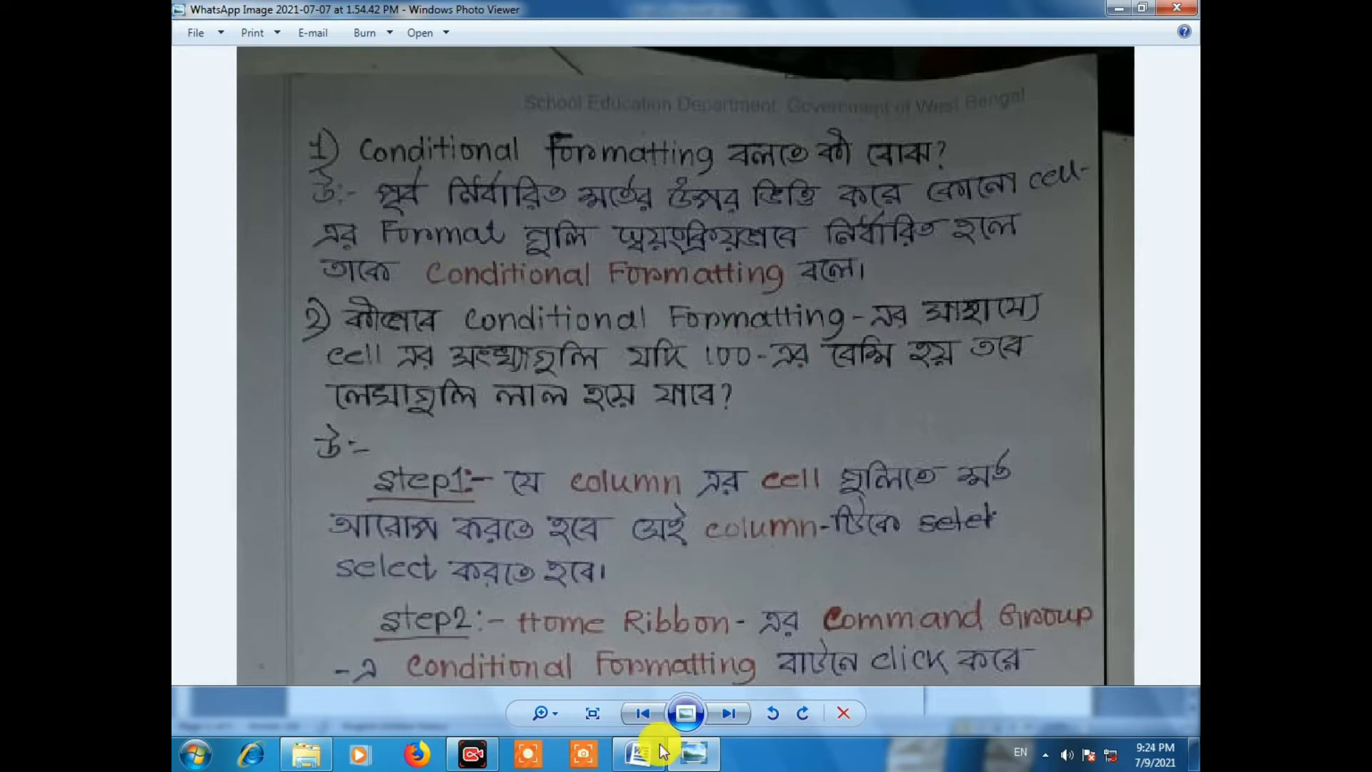
left_click(638, 761)
Insert '+' before Formatting and add blank lines below the heading
left_click(713, 389)
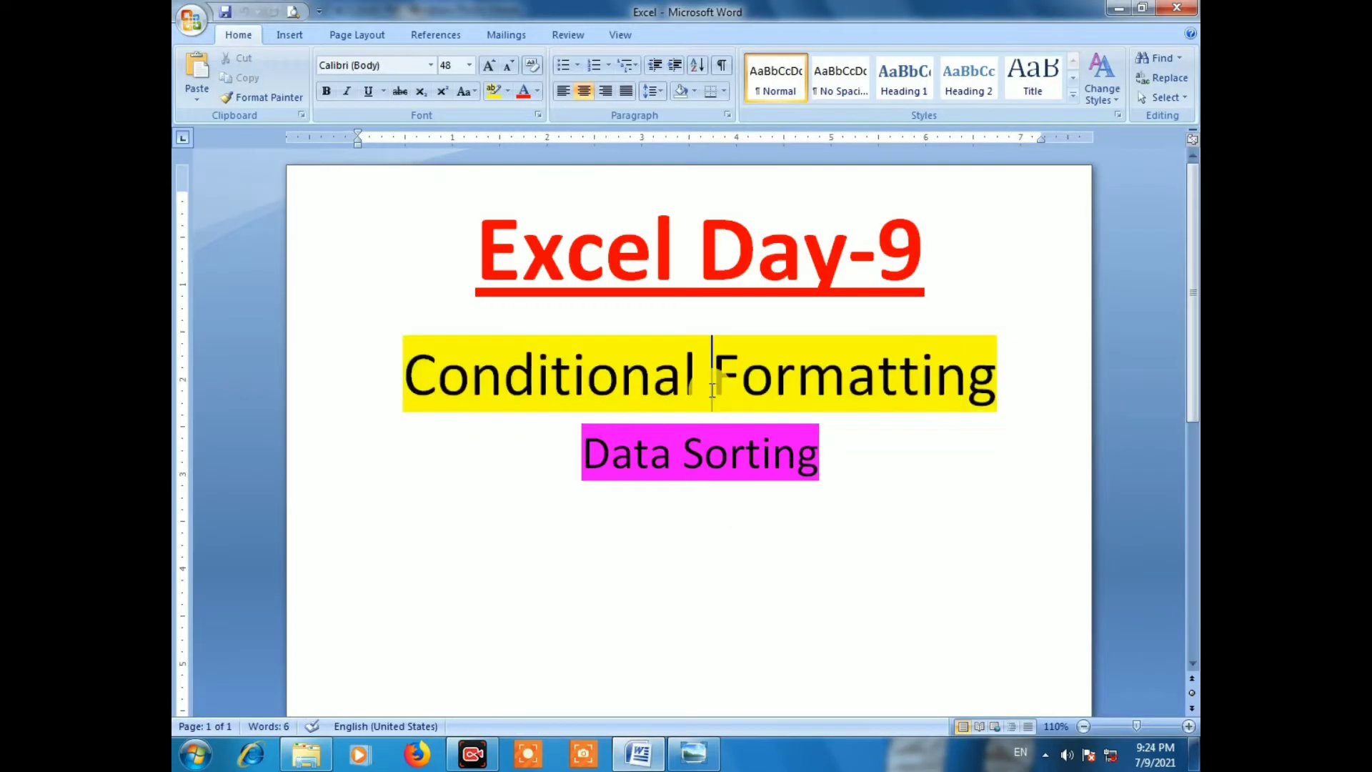
type("+")
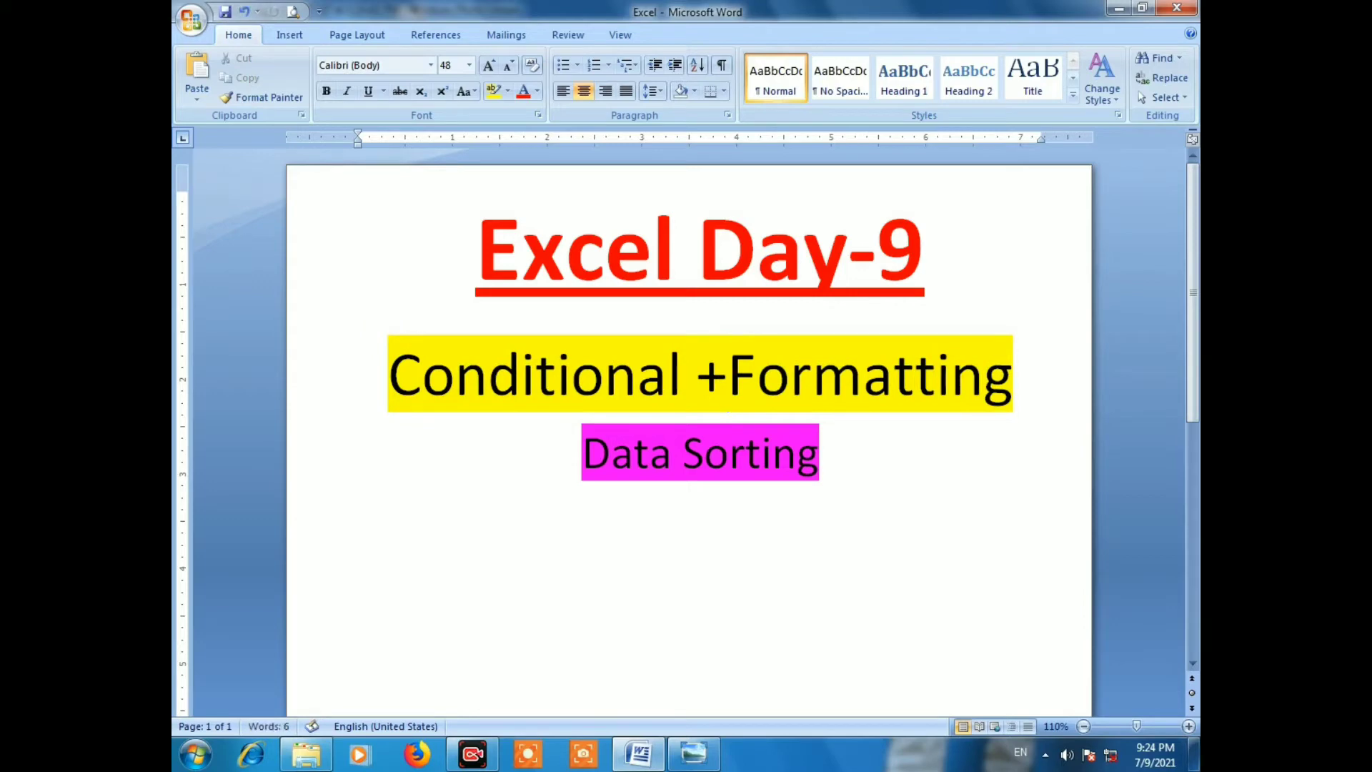
key("End")
key("Return")
key("Return")
key("Return")
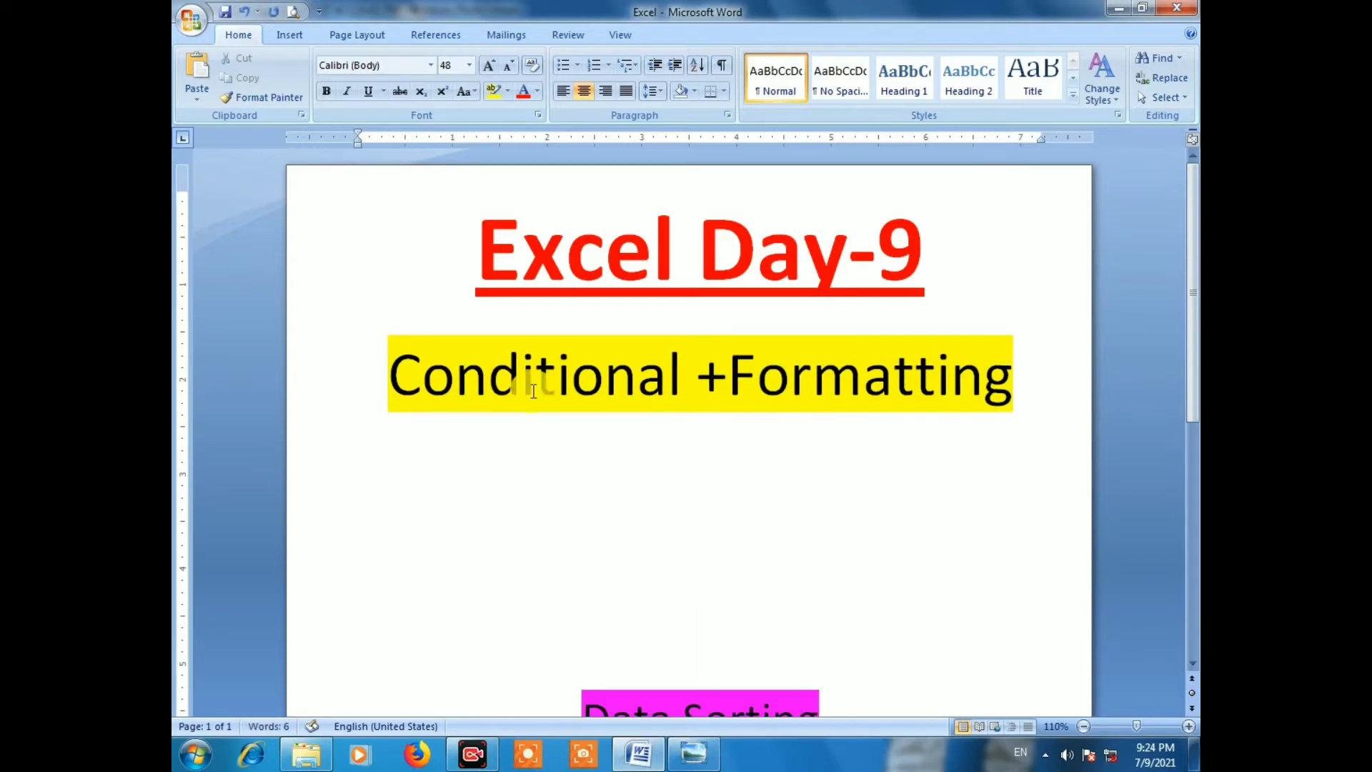
Select the words Conditional and Formatting, then pan through the handwritten notes photo
left_click_drag(389, 374, 678, 368)
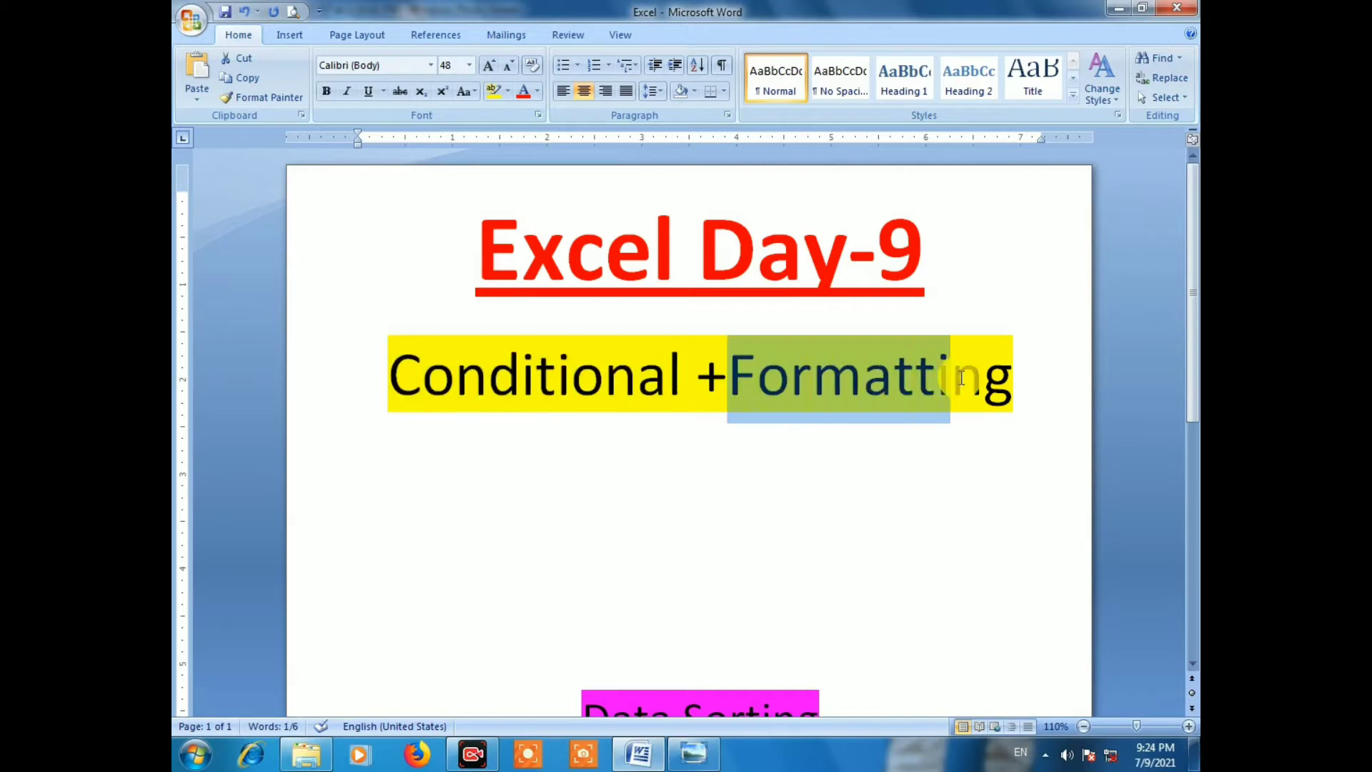
left_click_drag(735, 379, 1003, 374)
left_click(813, 448)
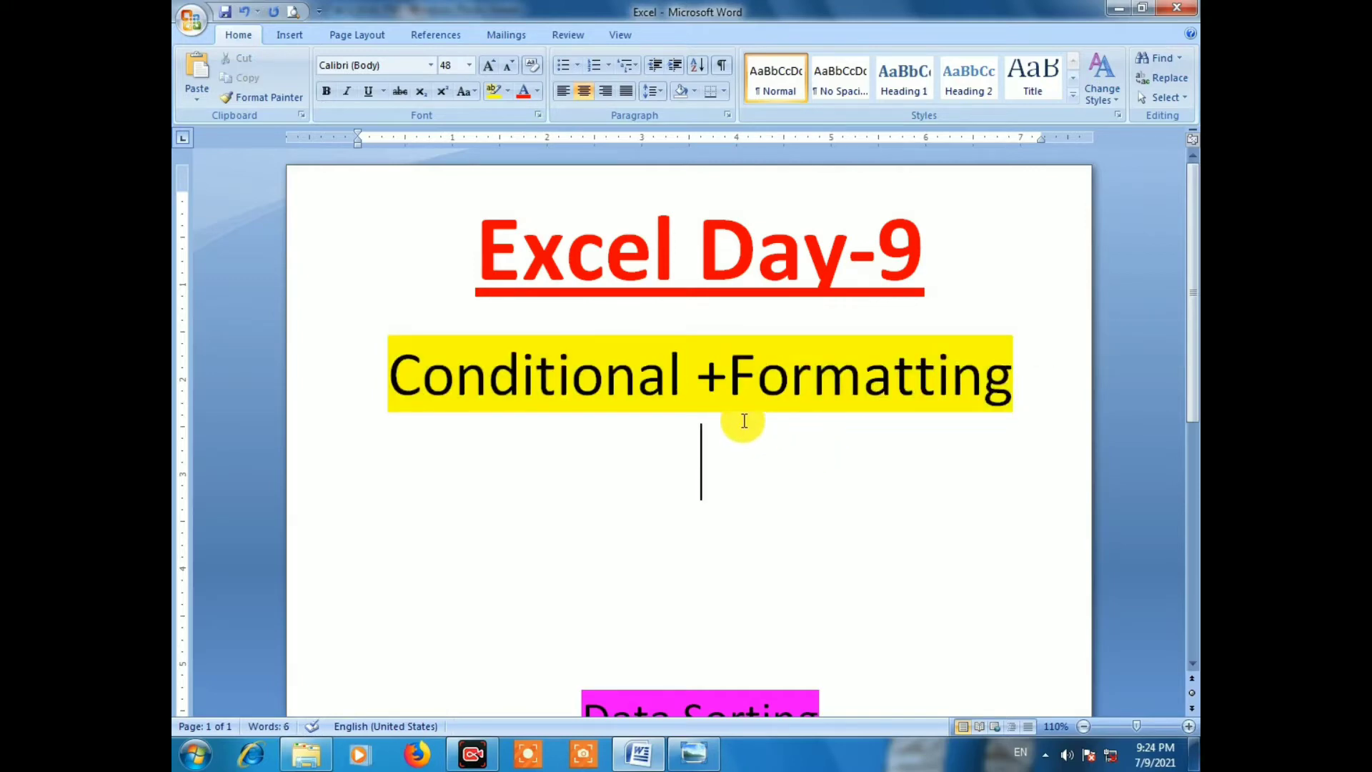
left_click(693, 752)
left_click_drag(598, 490, 565, 432)
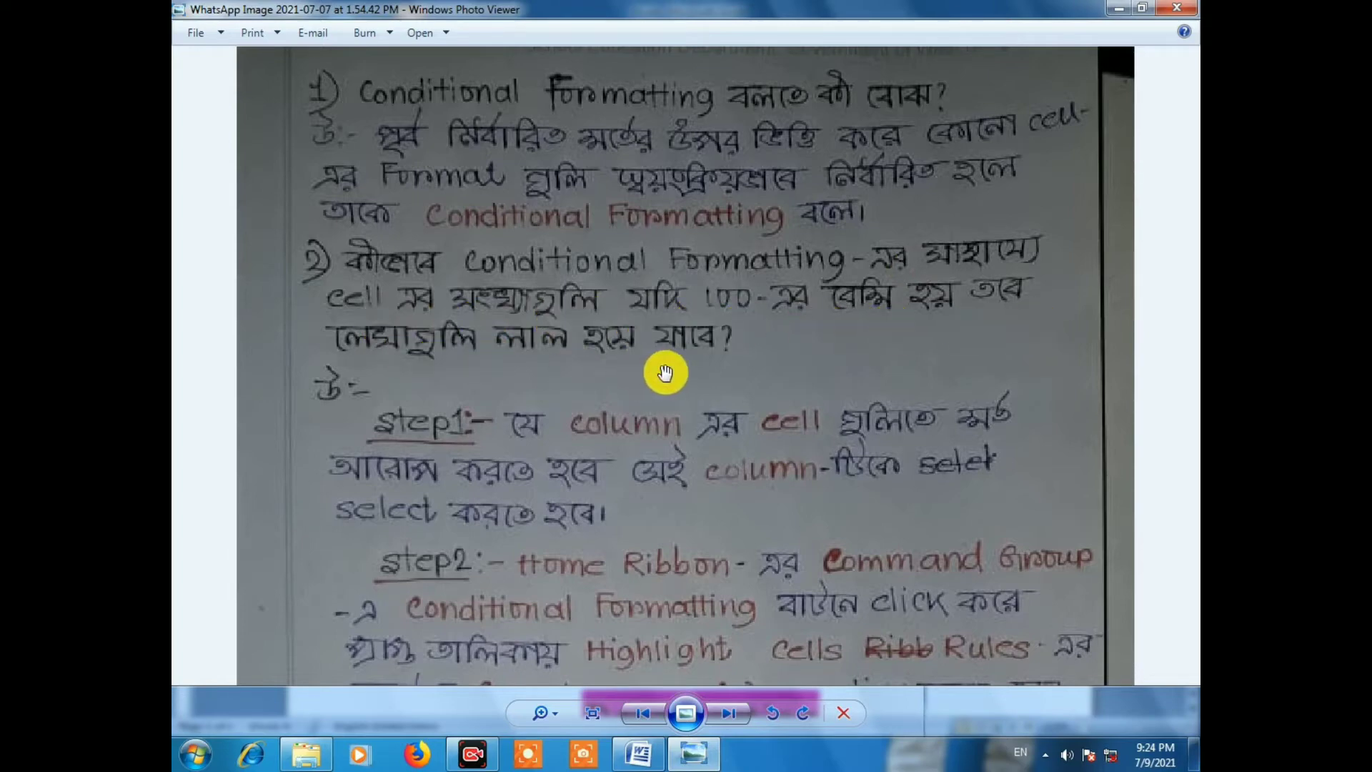
Pan the notes photo back toward its top, then bring the Marksheet workbook forward
left_click_drag(669, 361, 677, 410)
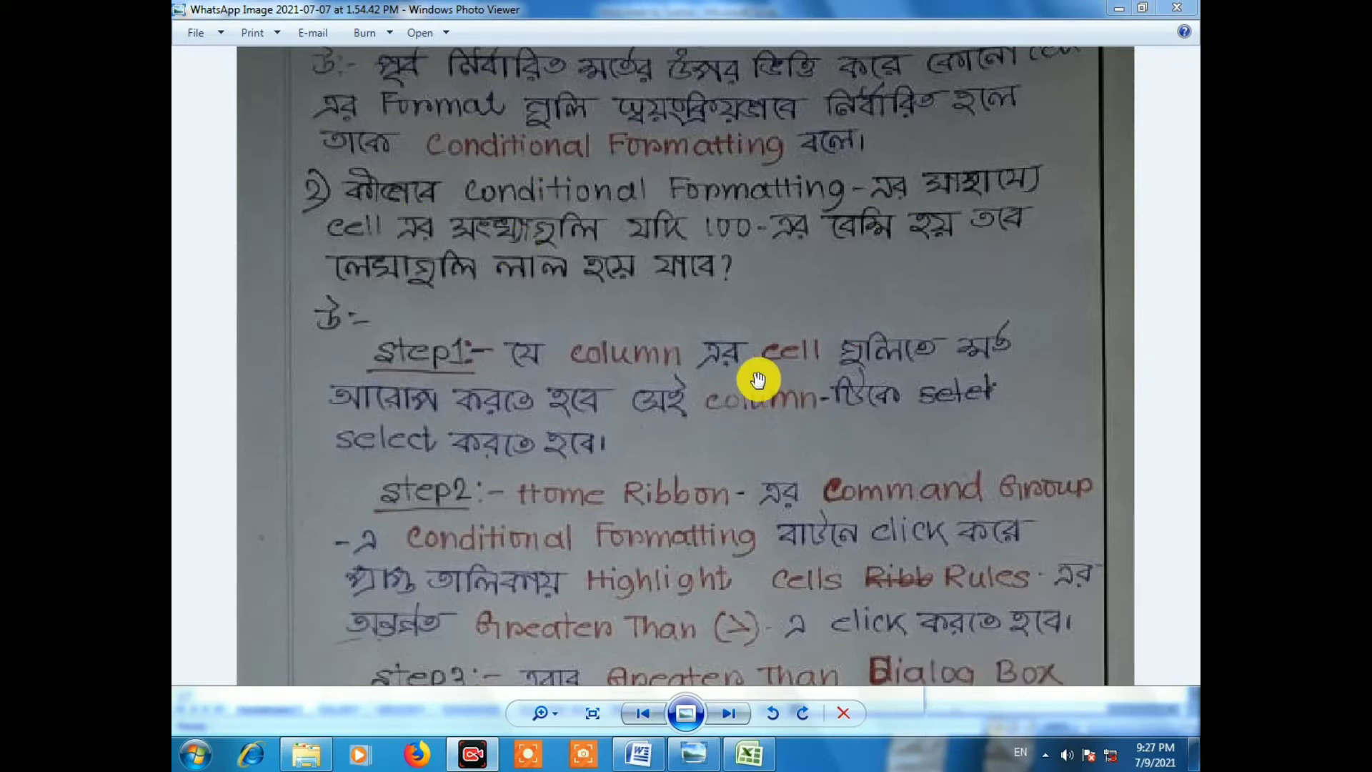
left_click(753, 757)
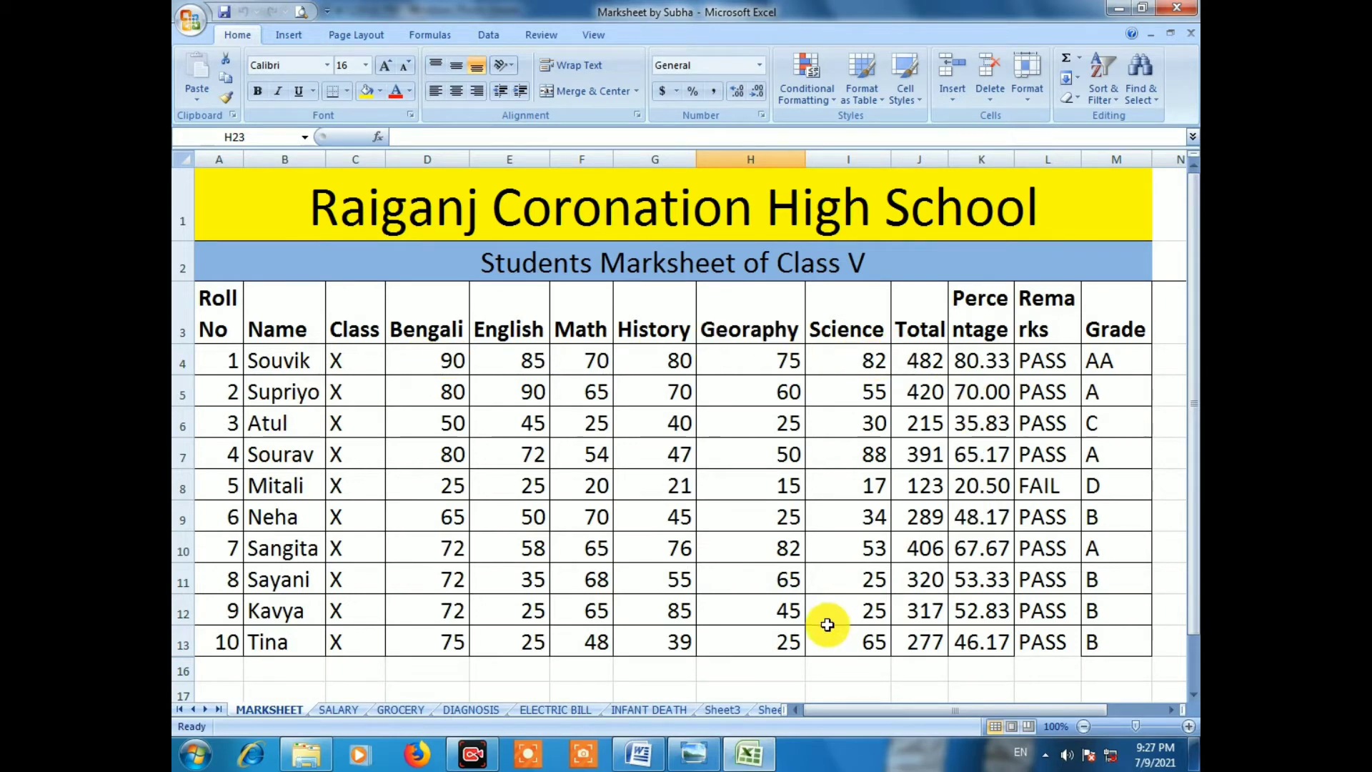
Select the subject scores D4:I13 and open Conditional Formatting's Highlight Cells Rules
mouse_move(437, 328)
left_mouse_down()
mouse_move(867, 334)
mouse_move(863, 622)
left_mouse_up()
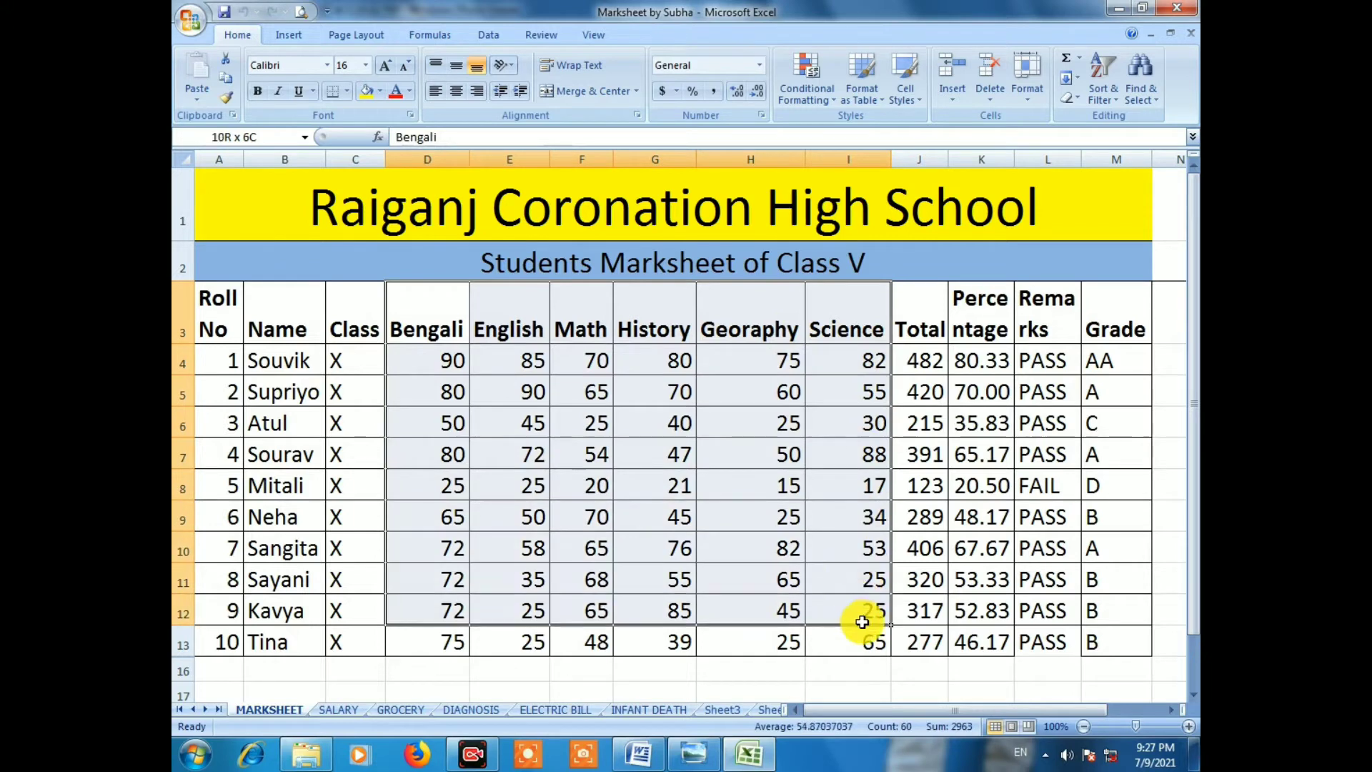
mouse_move(444, 362)
left_mouse_down()
mouse_move(860, 621)
mouse_move(865, 643)
left_mouse_up()
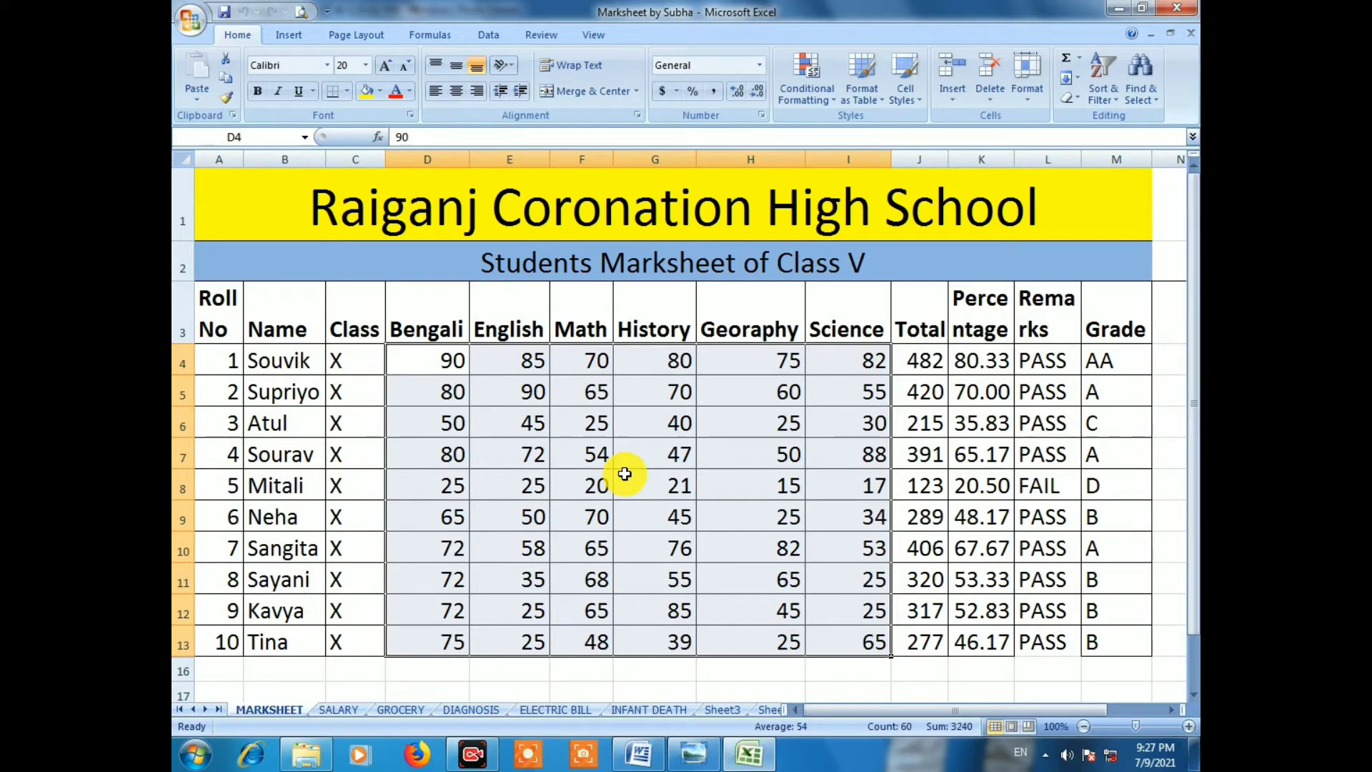
left_click(692, 482)
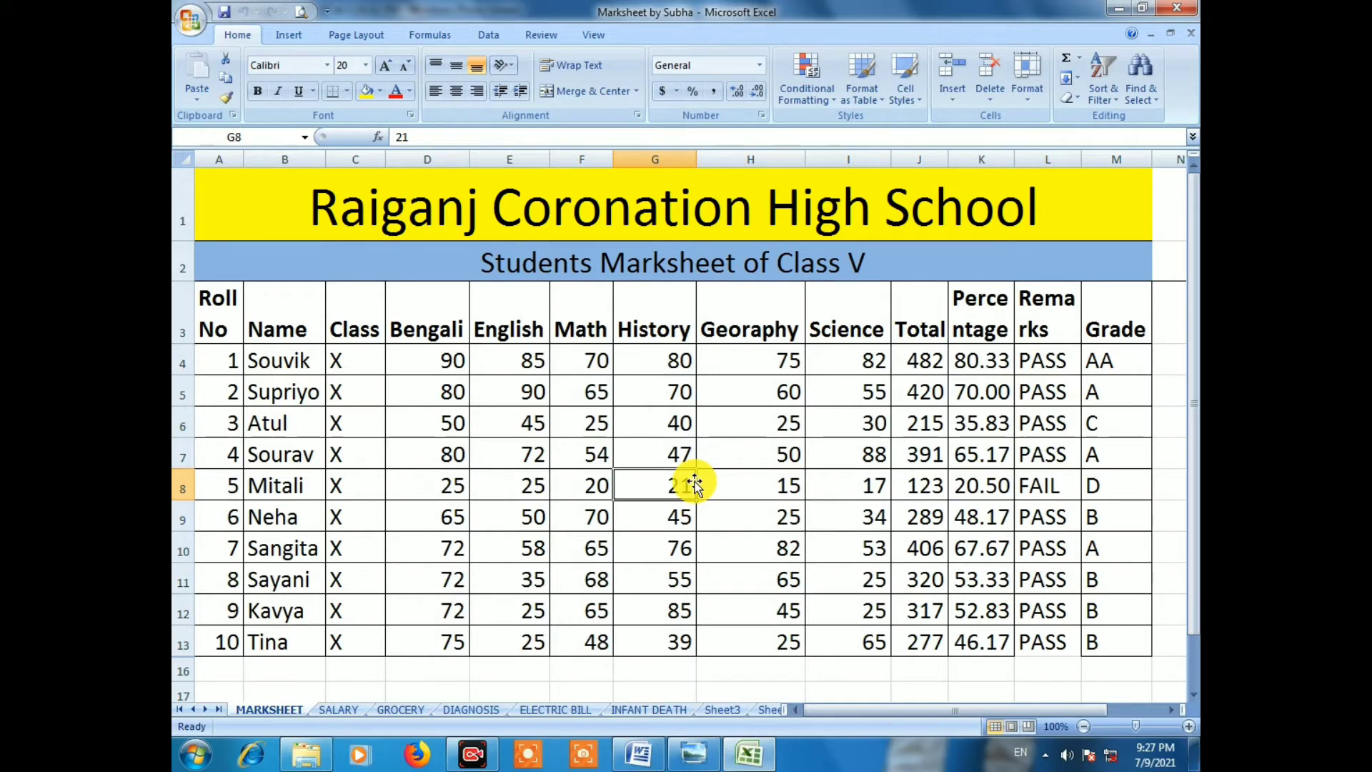
left_click(435, 361)
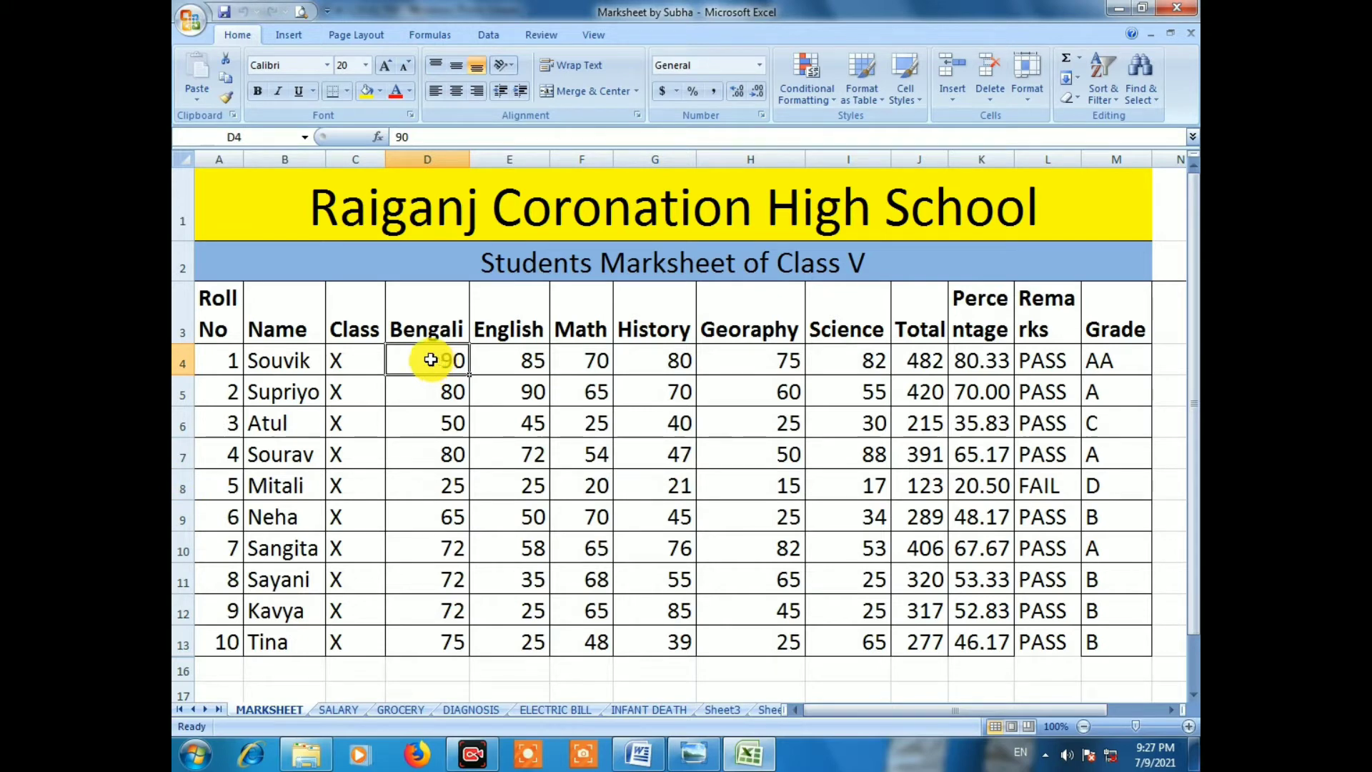
mouse_move(435, 361)
left_mouse_down()
mouse_move(863, 458)
mouse_move(875, 634)
left_mouse_up()
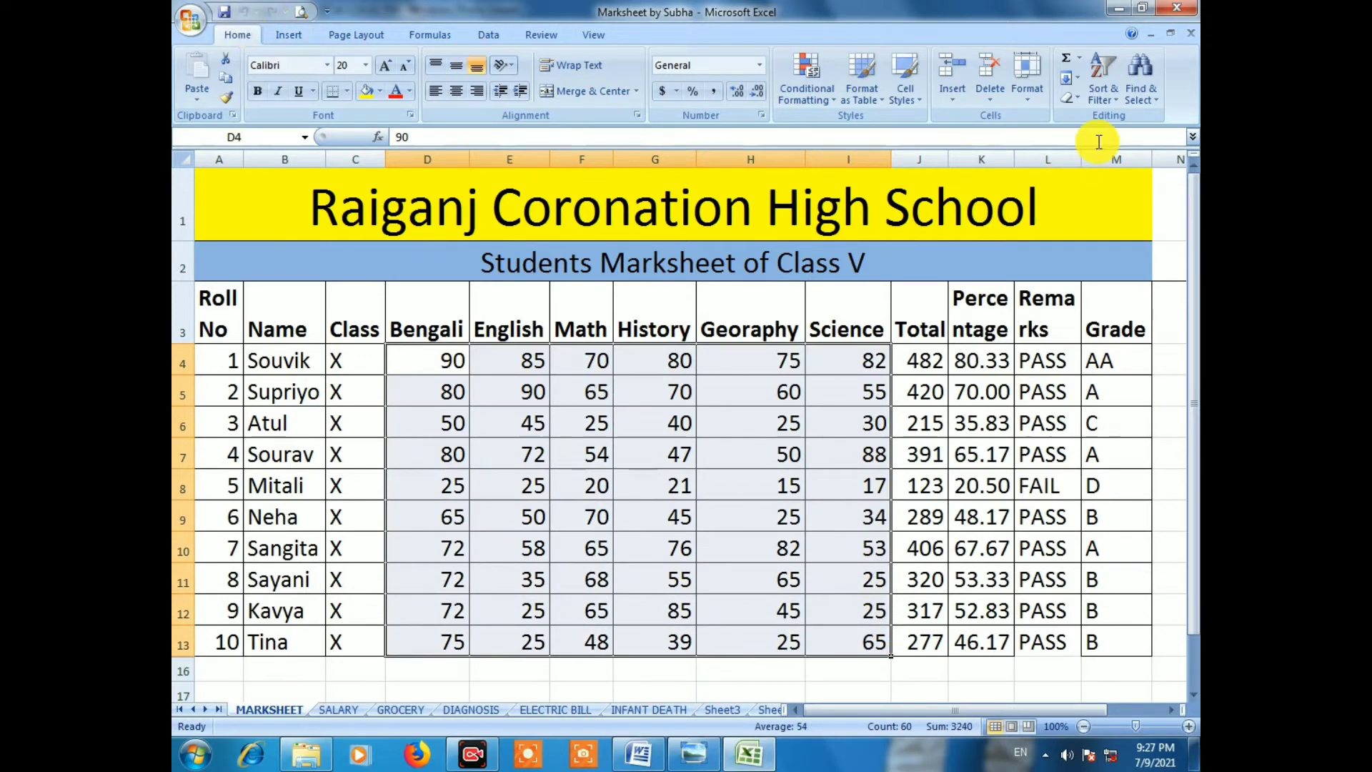
left_click(832, 102)
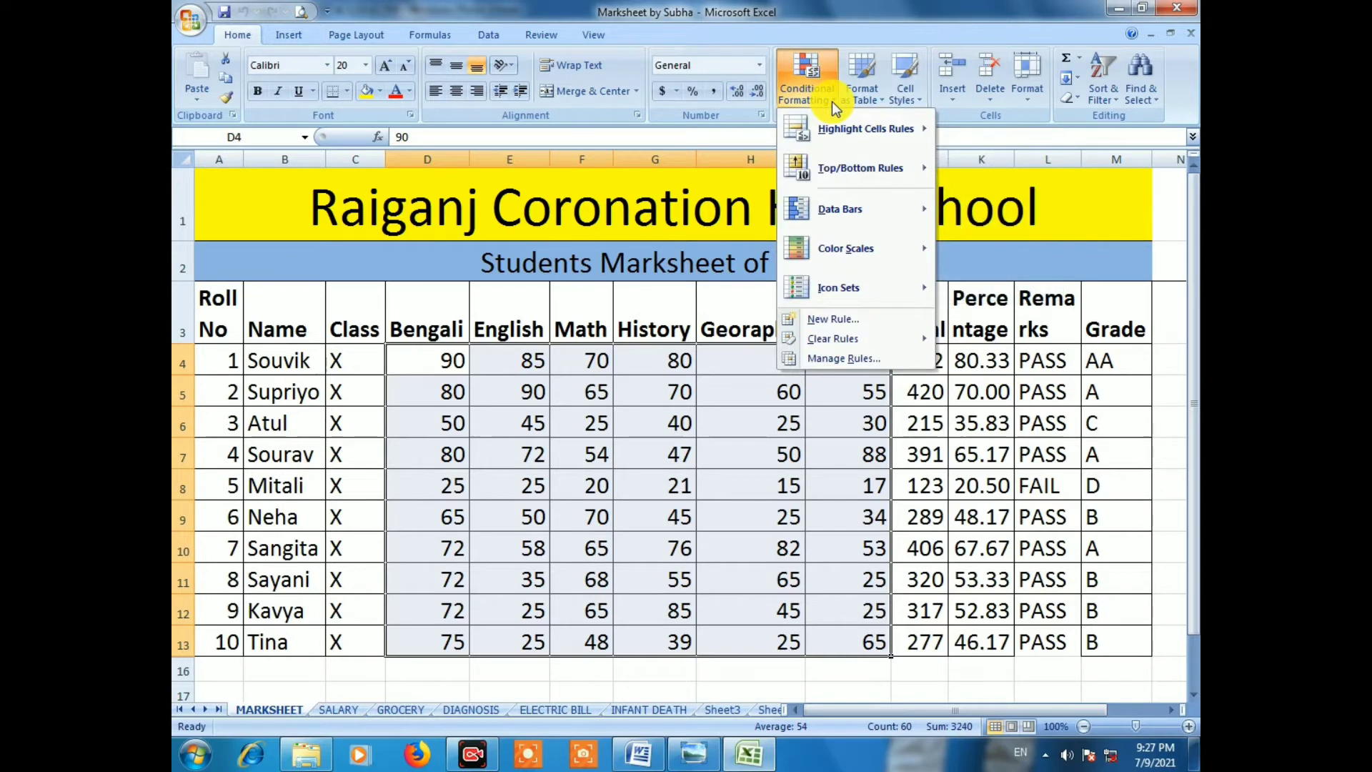
mouse_move(858, 129)
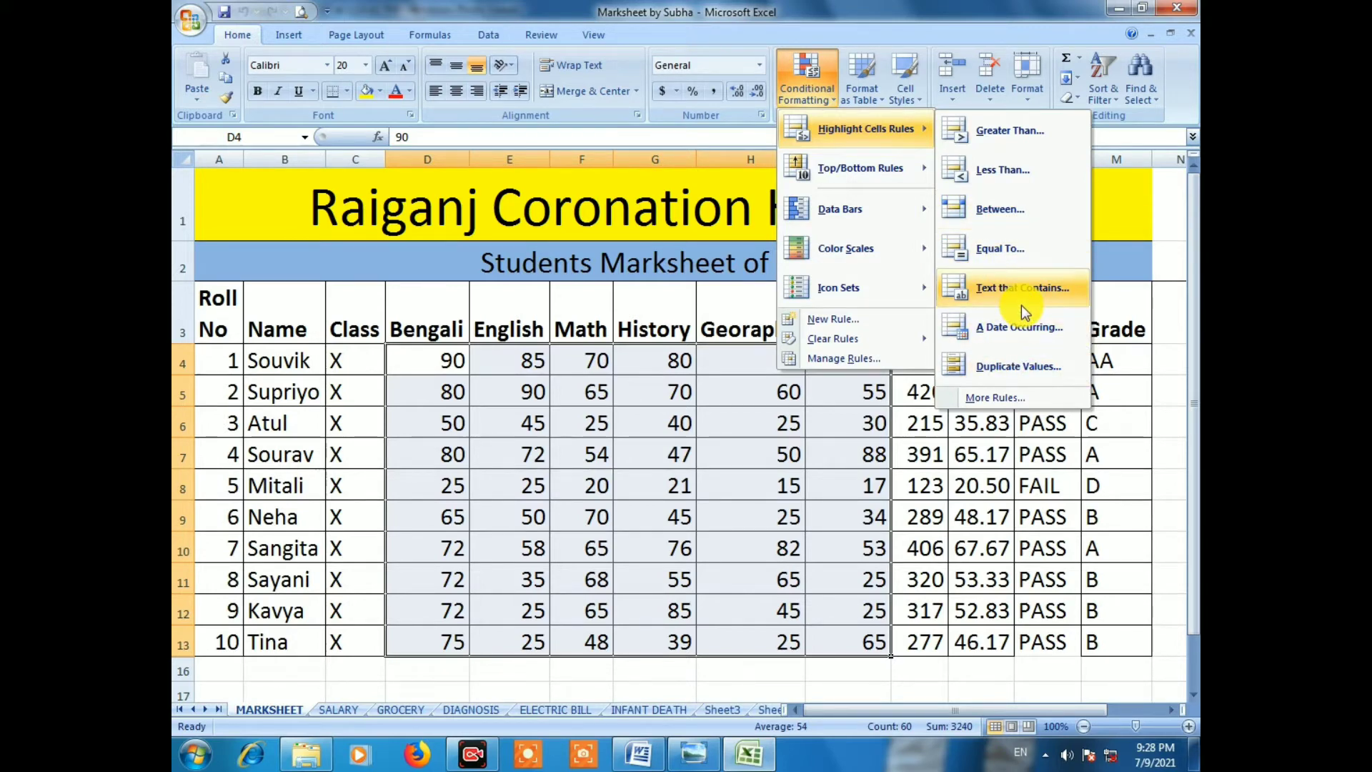
Add a Greater Than 80 rule formatted as Light Red Fill with Dark Red Text
left_click(1006, 131)
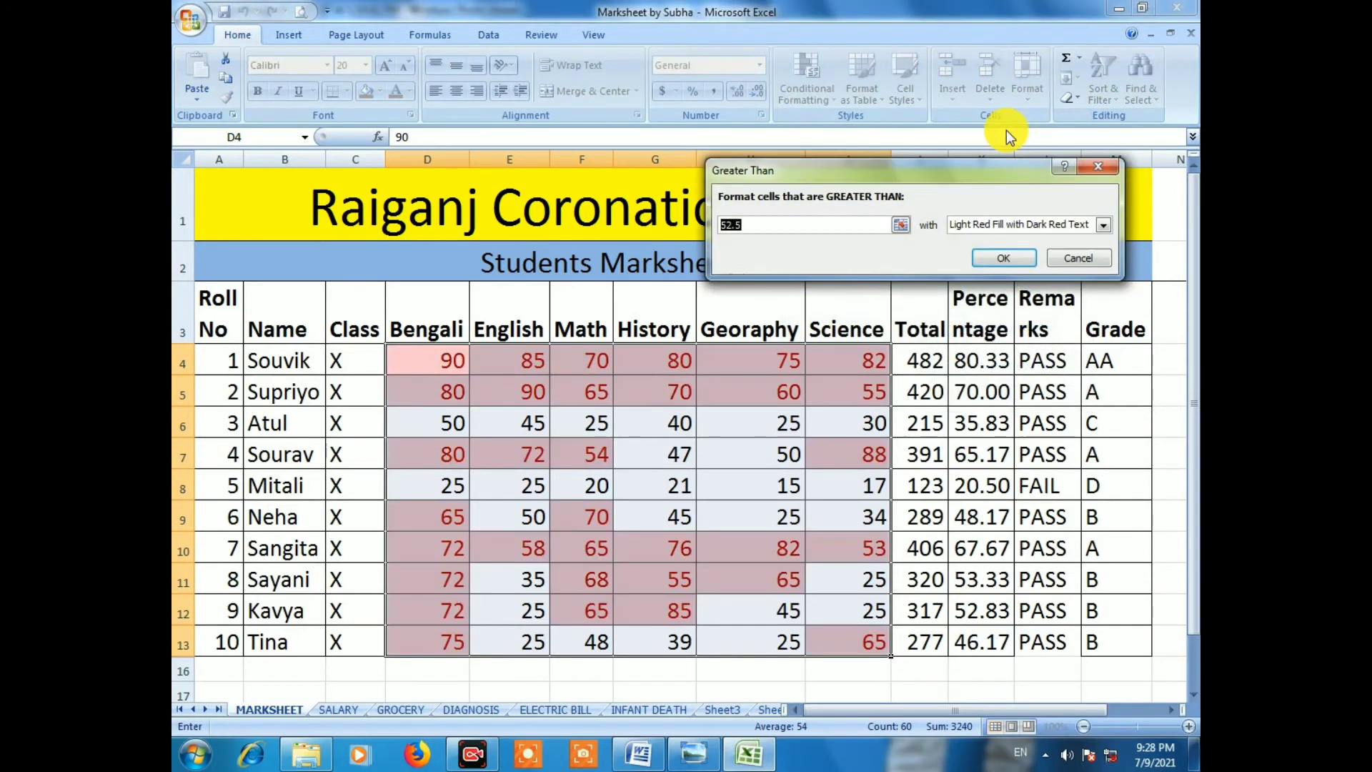
left_click_drag(971, 173, 972, 104)
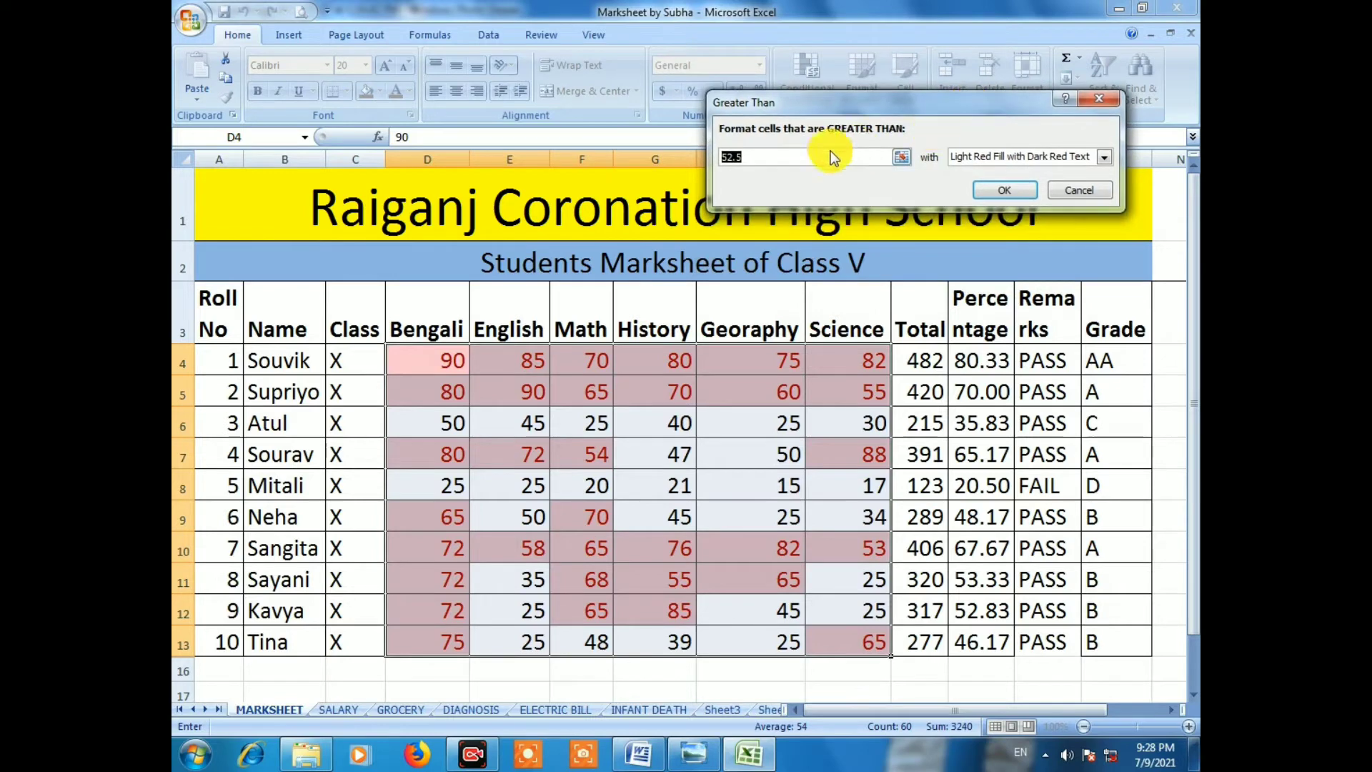
left_click(776, 158)
key("BackSpace")
key("BackSpace")
key("BackSpace")
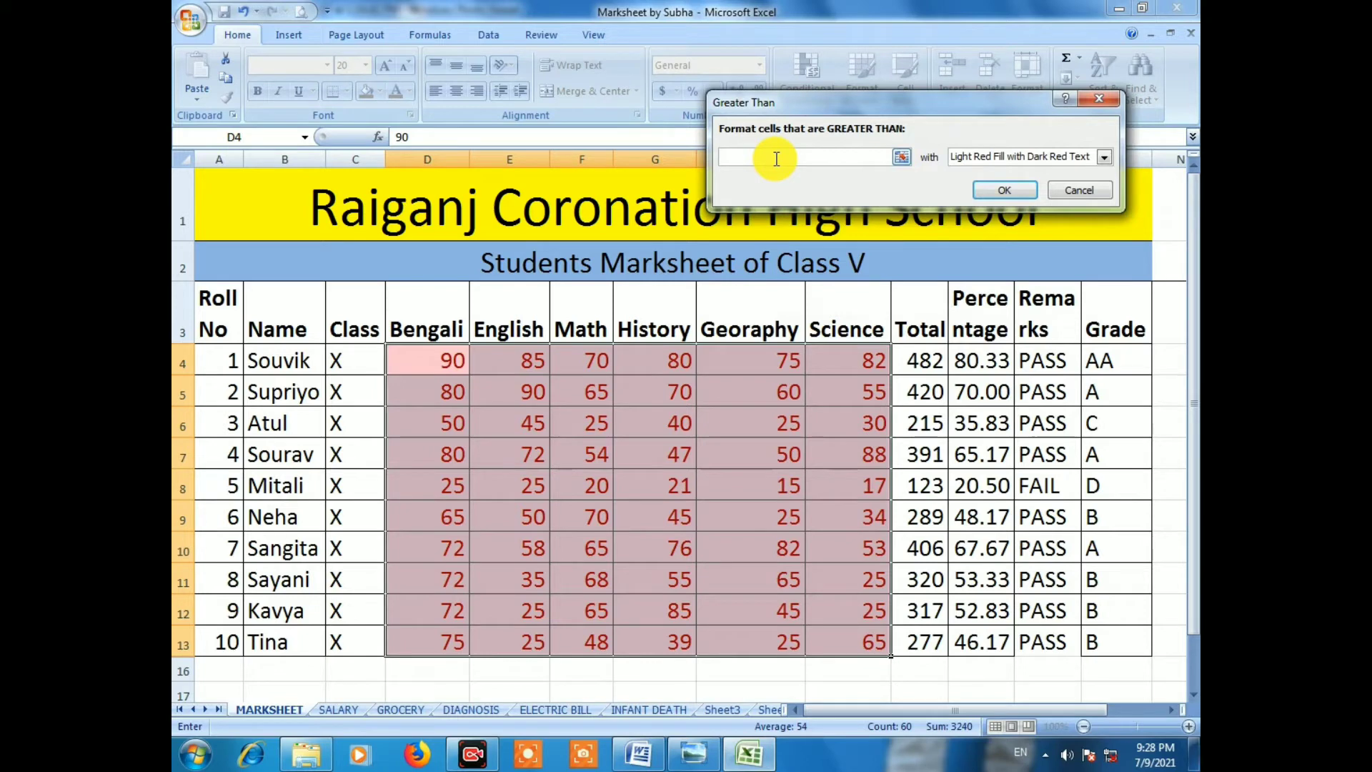
type("80")
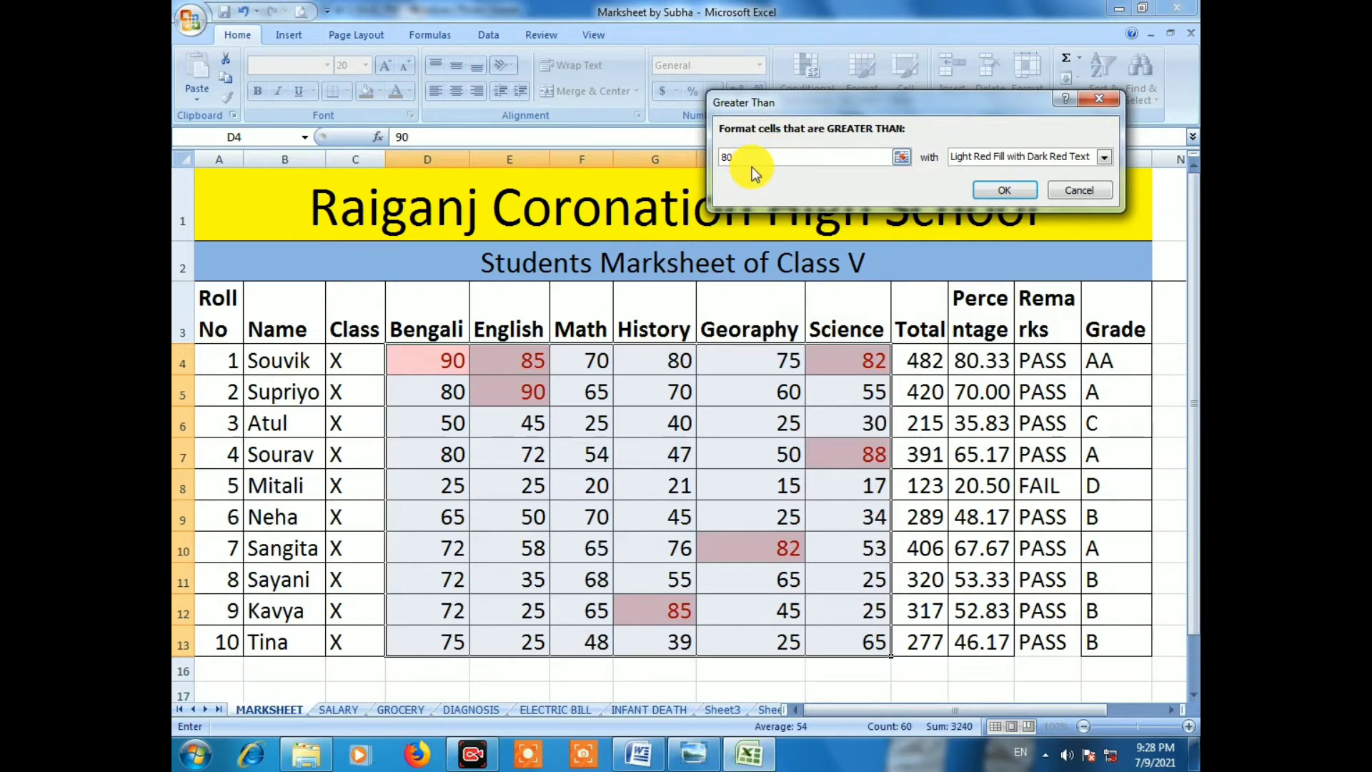
left_click(1044, 155)
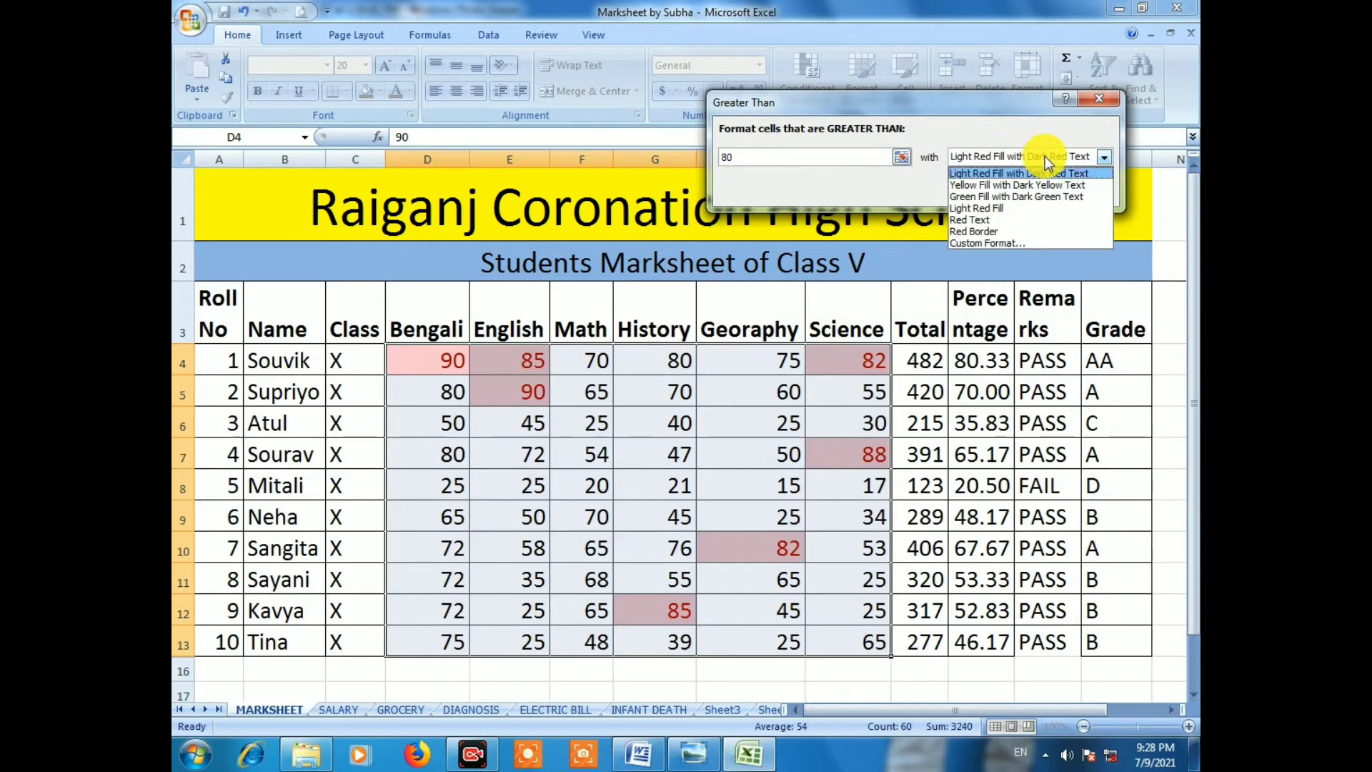
left_click(996, 222)
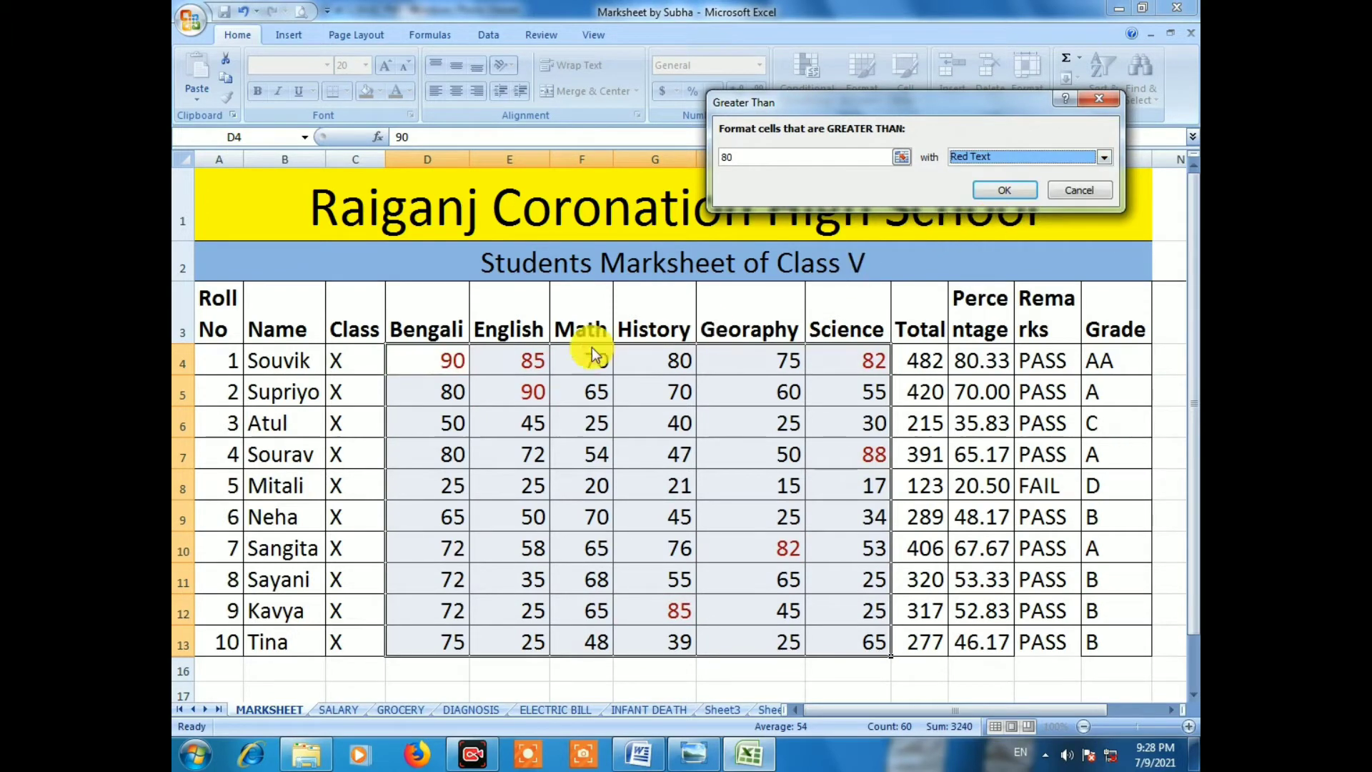
left_click(990, 158)
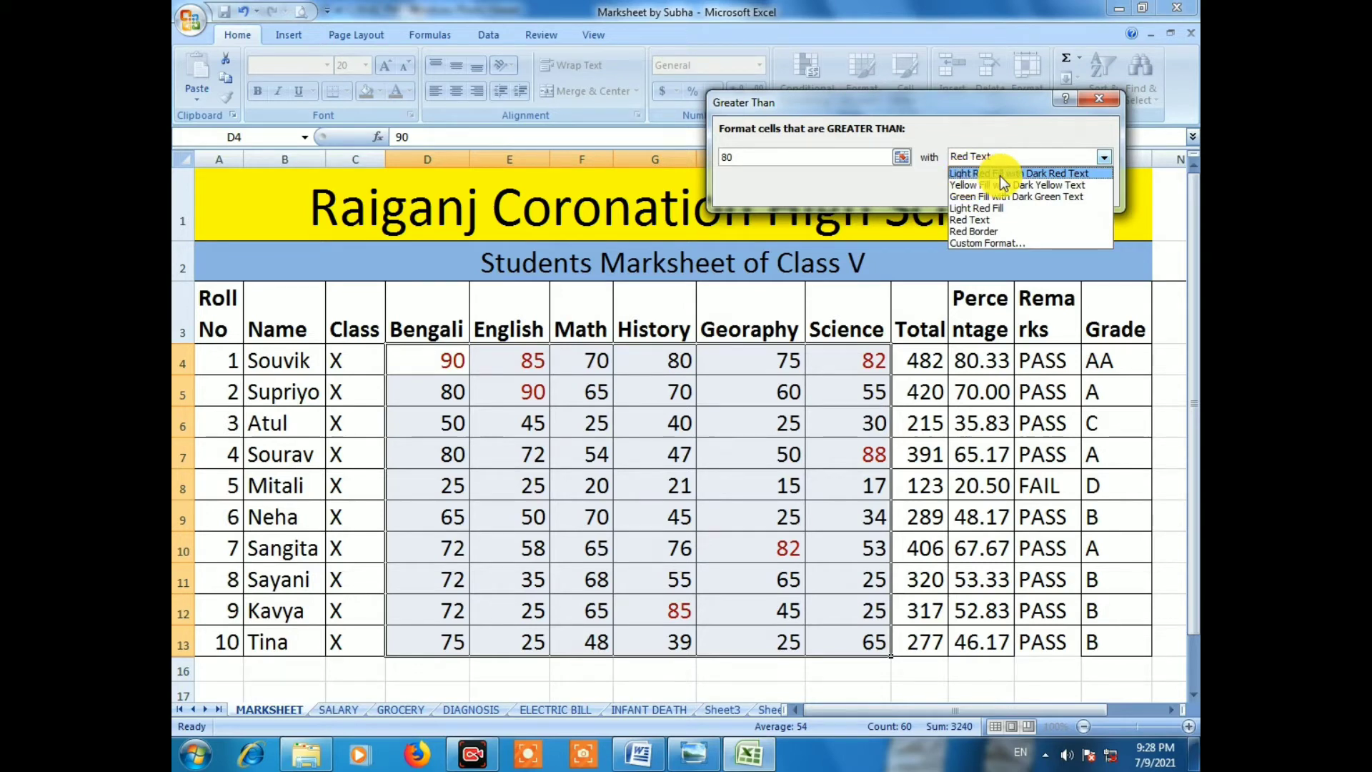
left_click(1076, 175)
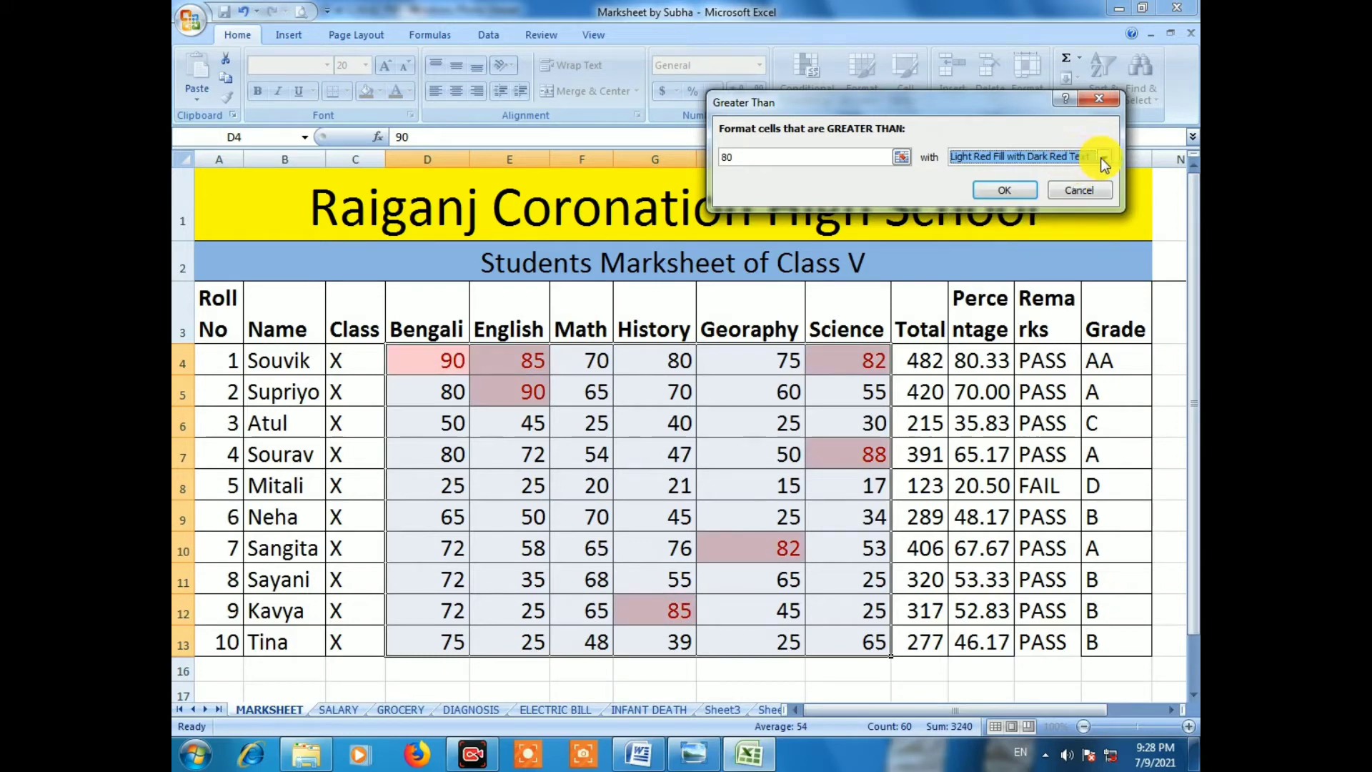
left_click(1022, 191)
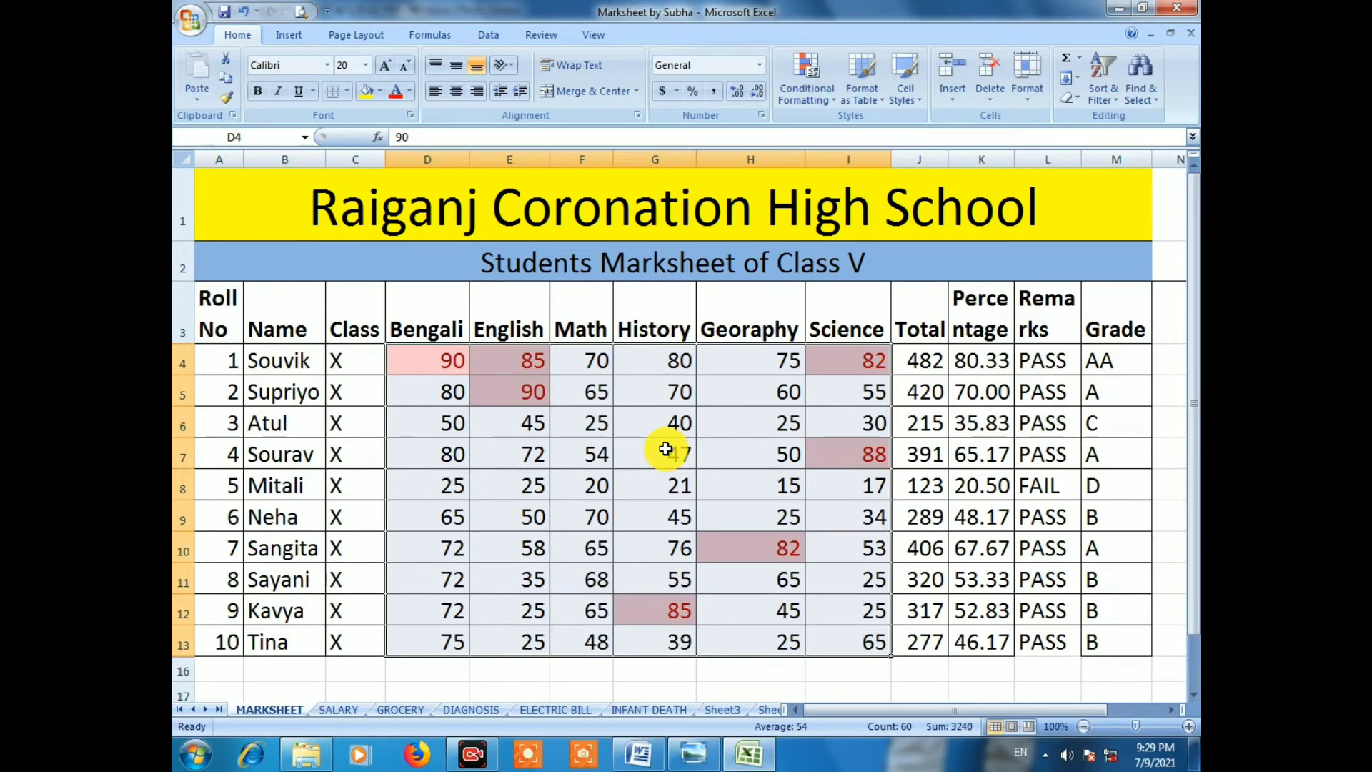
left_click(692, 755)
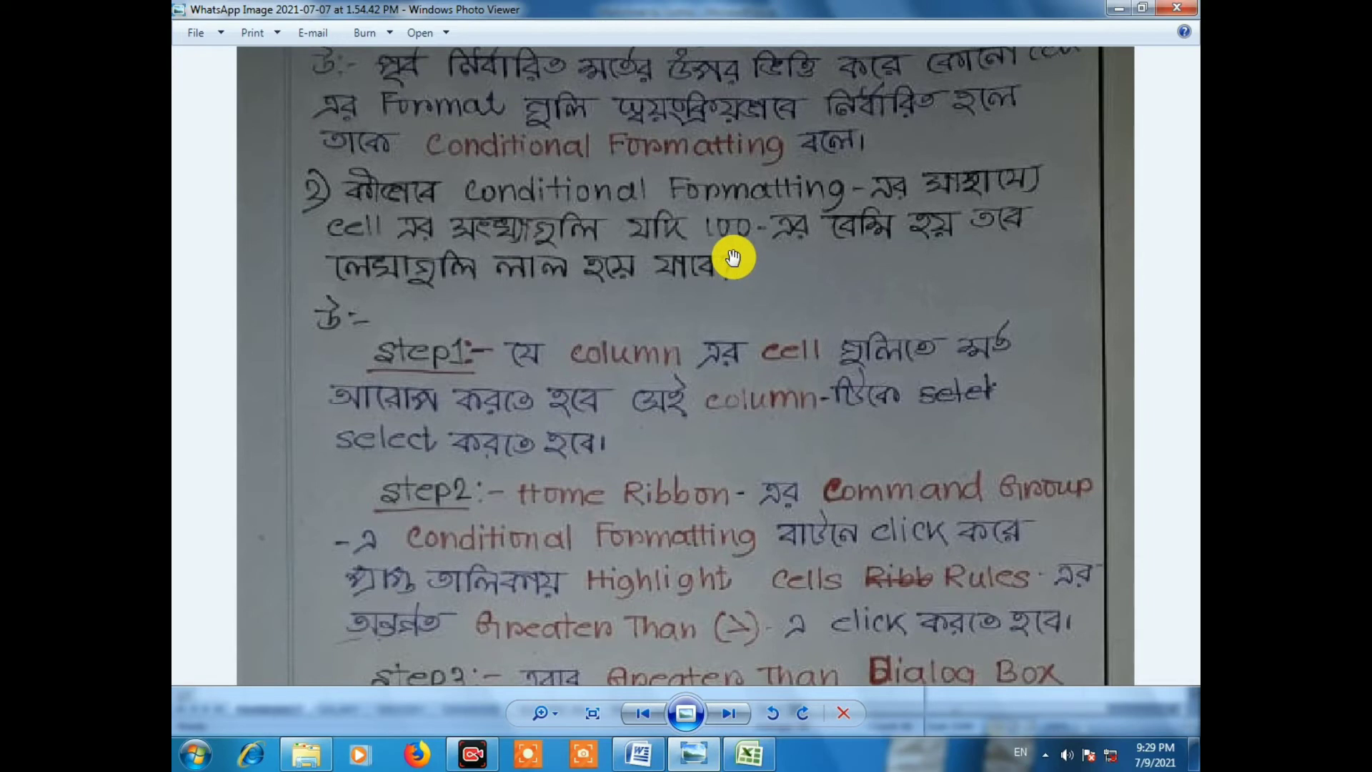
left_click_drag(735, 362, 541, 167)
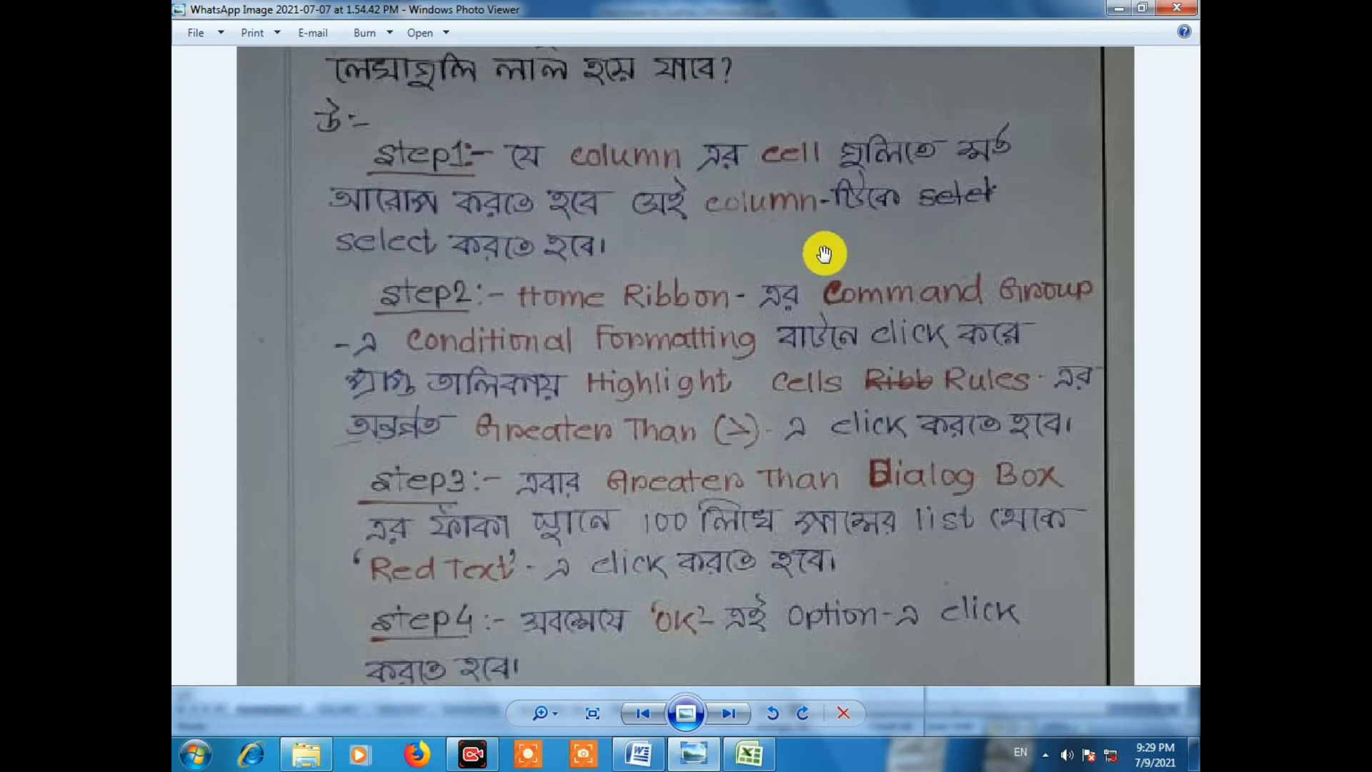
left_click_drag(760, 229, 764, 211)
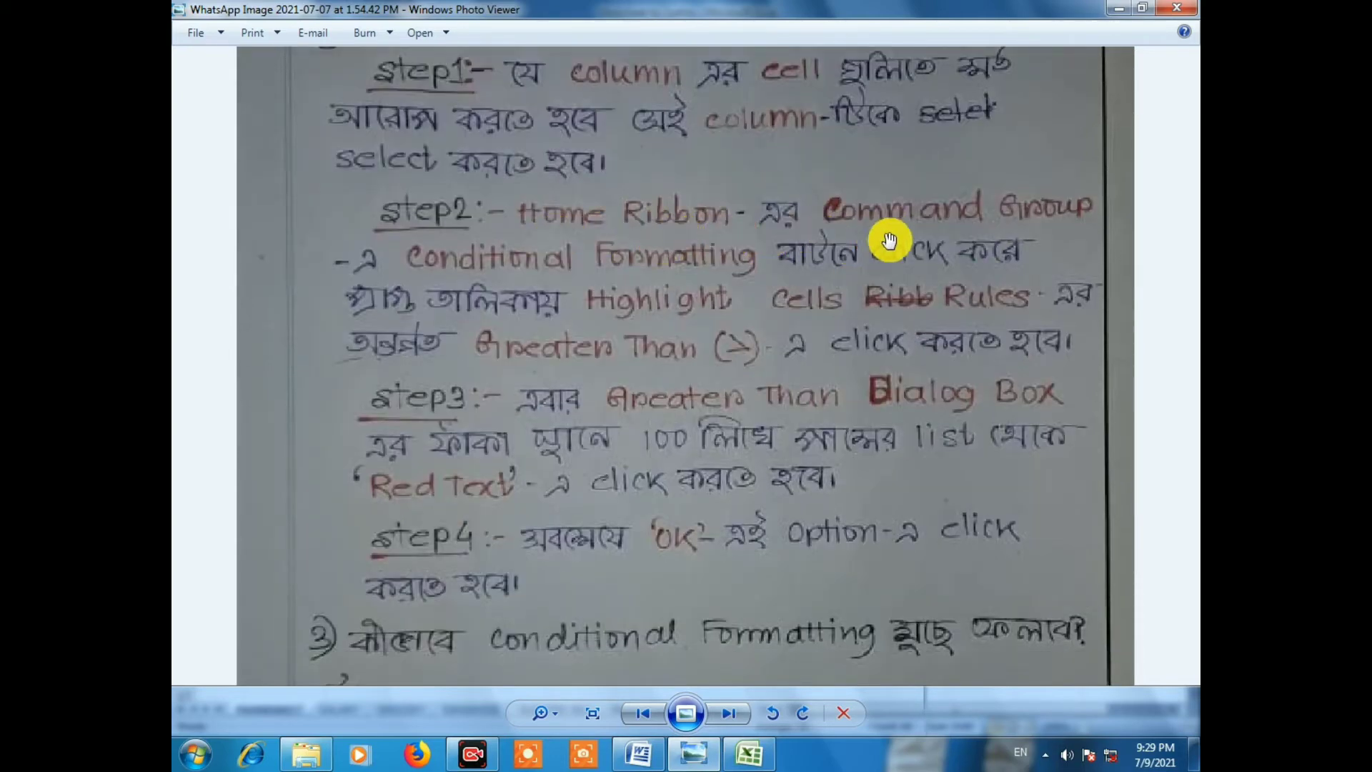
left_click_drag(702, 301, 718, 241)
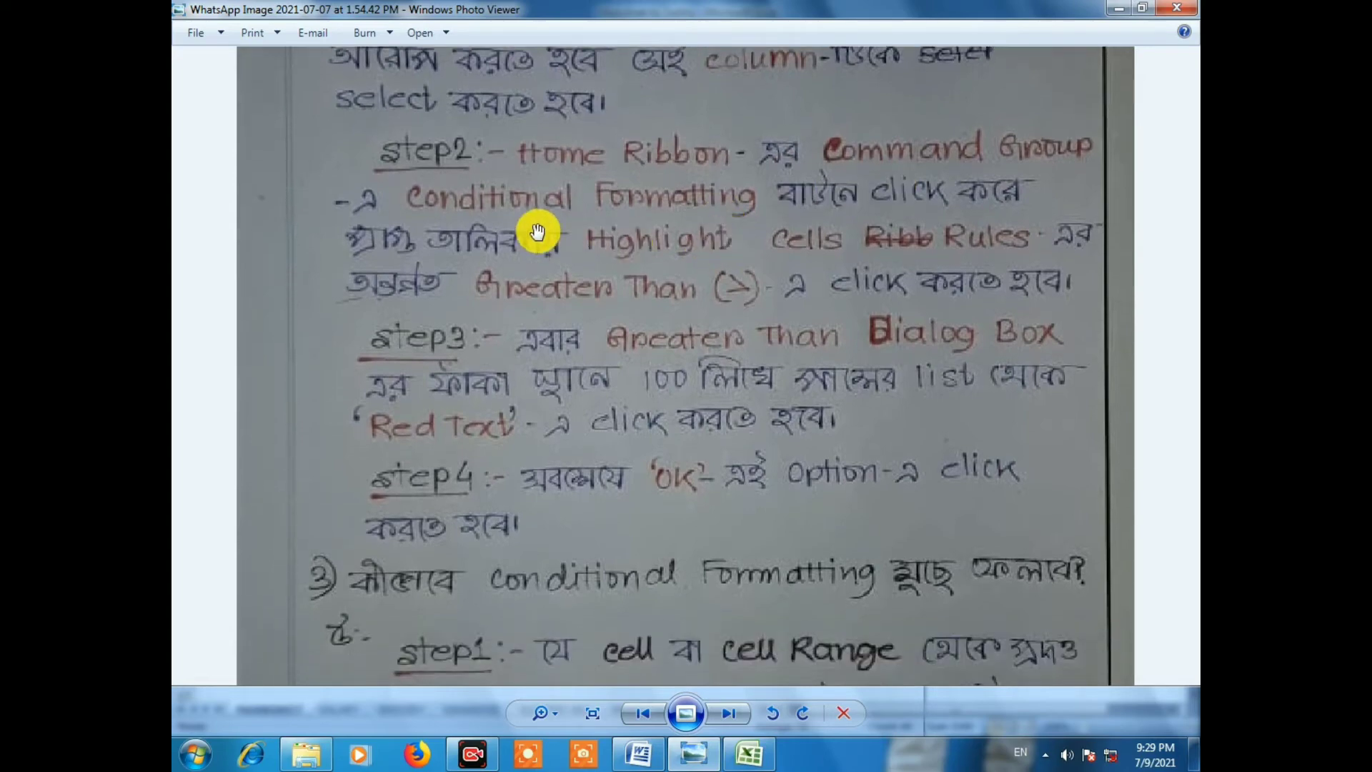
left_click_drag(829, 207, 851, 138)
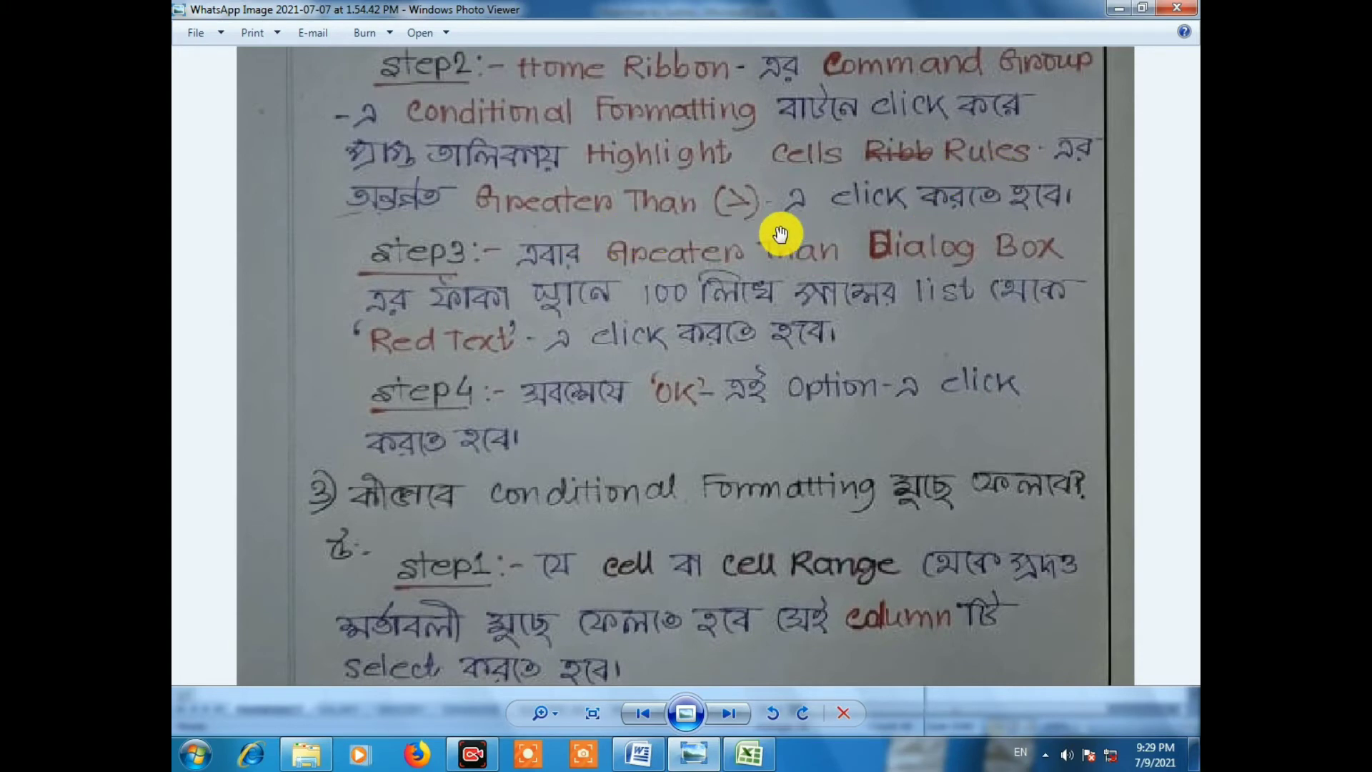
left_click_drag(736, 298, 741, 208)
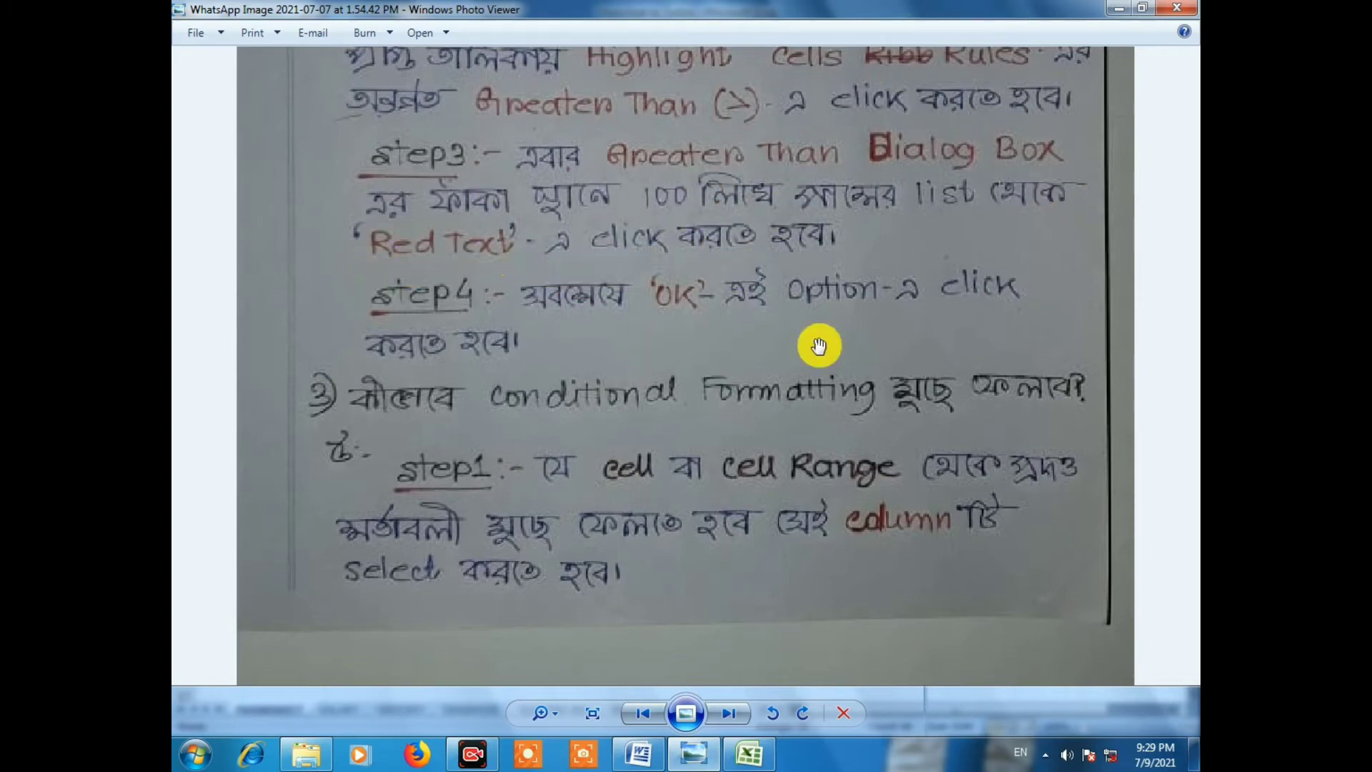
left_click_drag(734, 474, 752, 399)
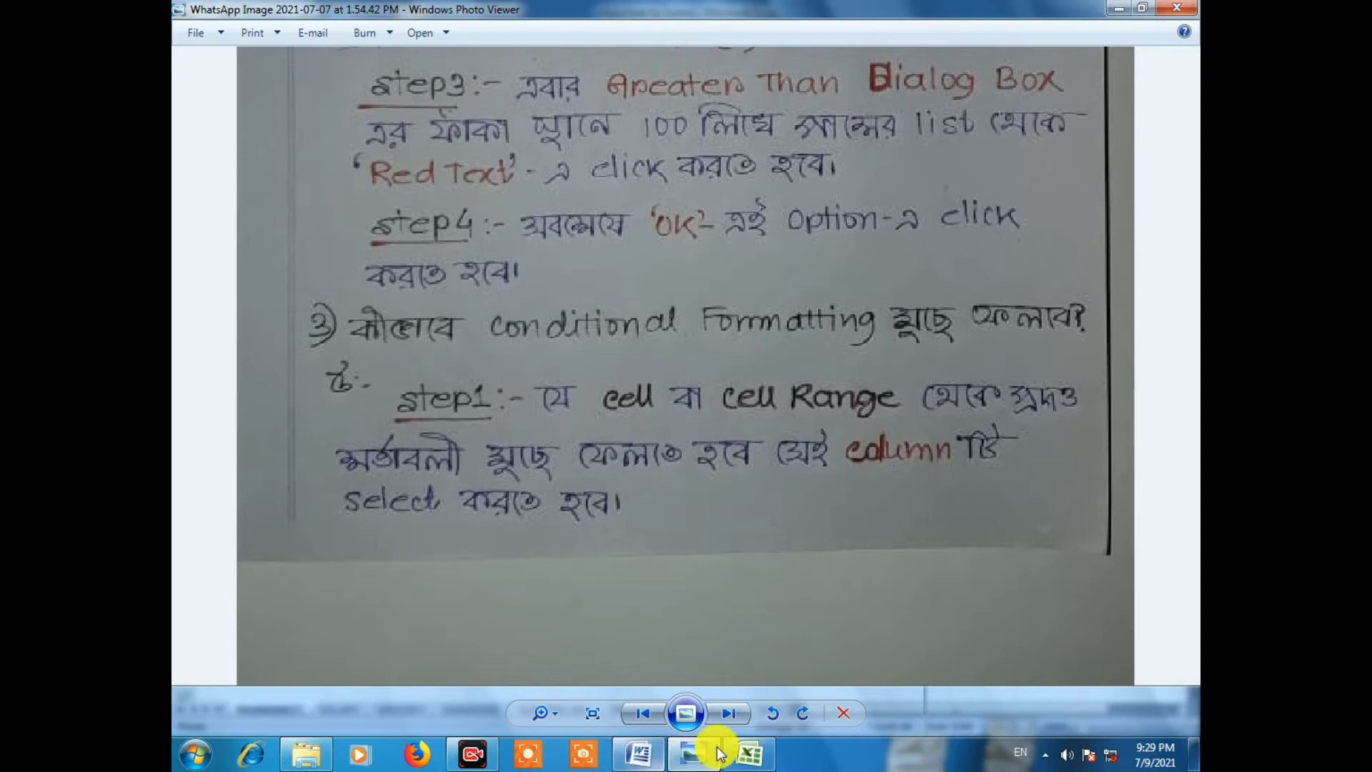
left_click(743, 756)
mouse_move(432, 361)
left_mouse_down()
mouse_move(608, 374)
mouse_move(839, 642)
left_mouse_up()
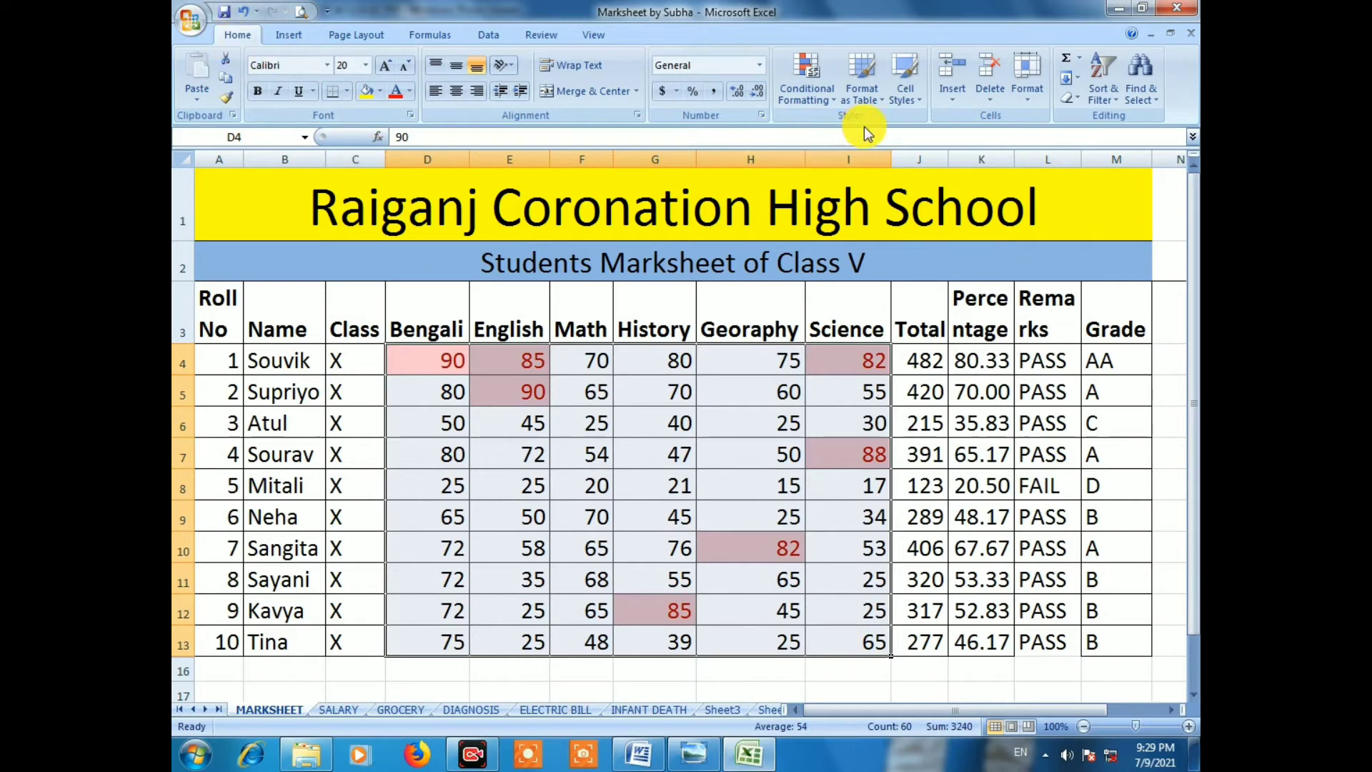
Clear the conditional formatting rules from the selected scores, then show the notes photo
left_click(831, 101)
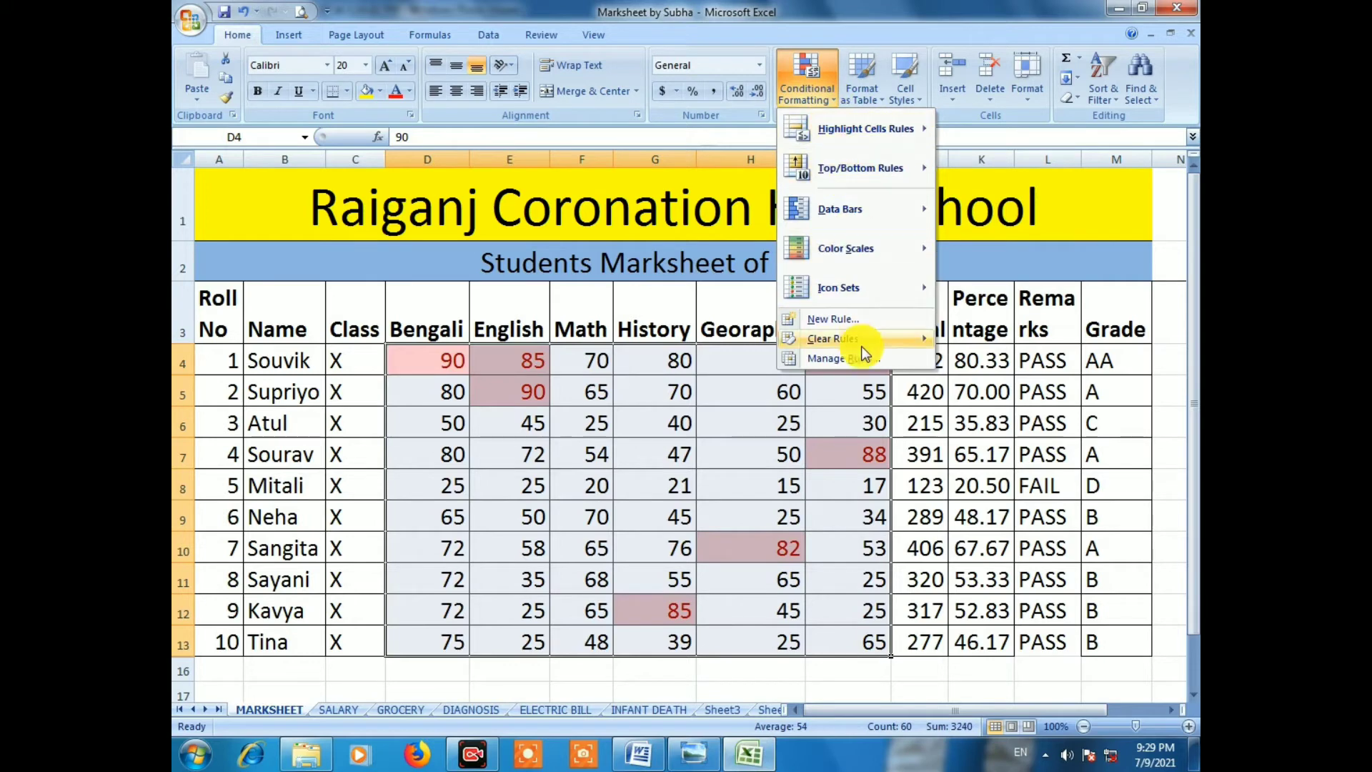
mouse_move(834, 339)
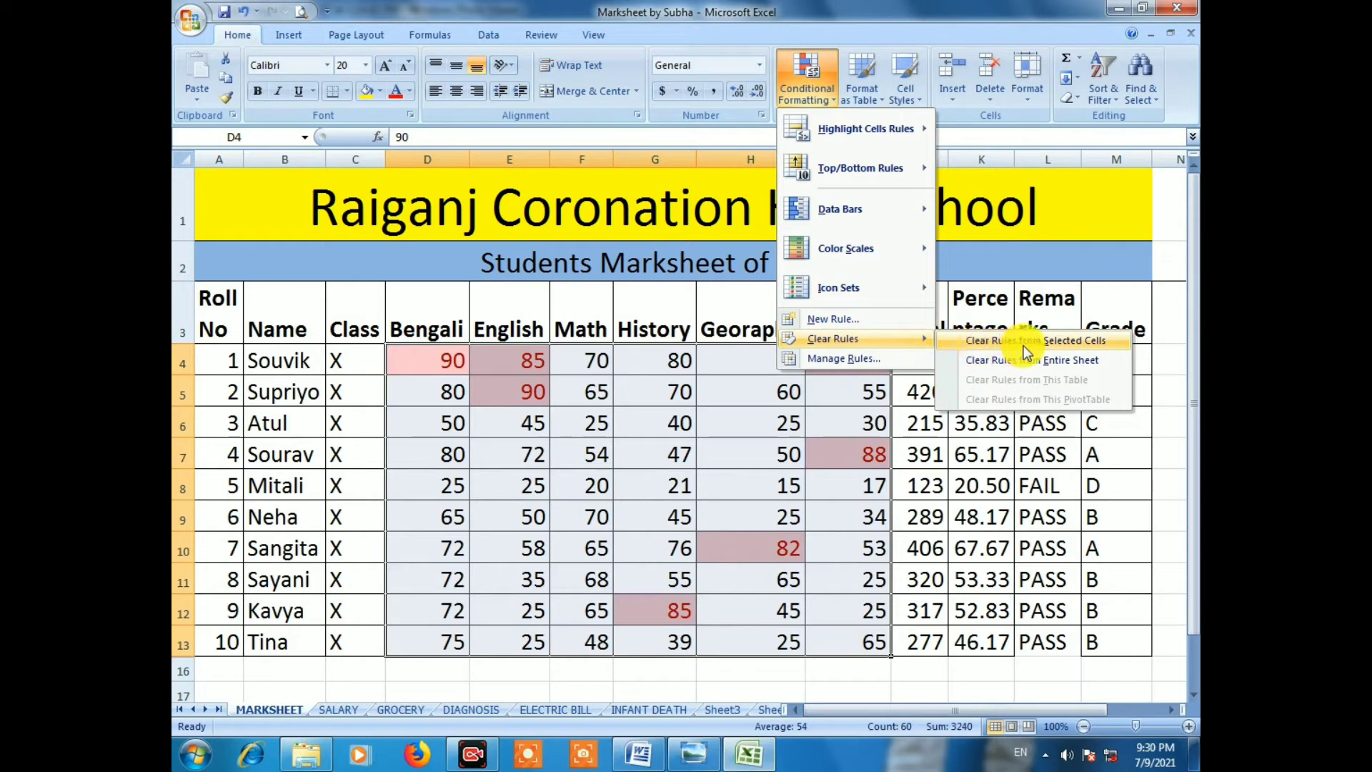
left_click(1100, 340)
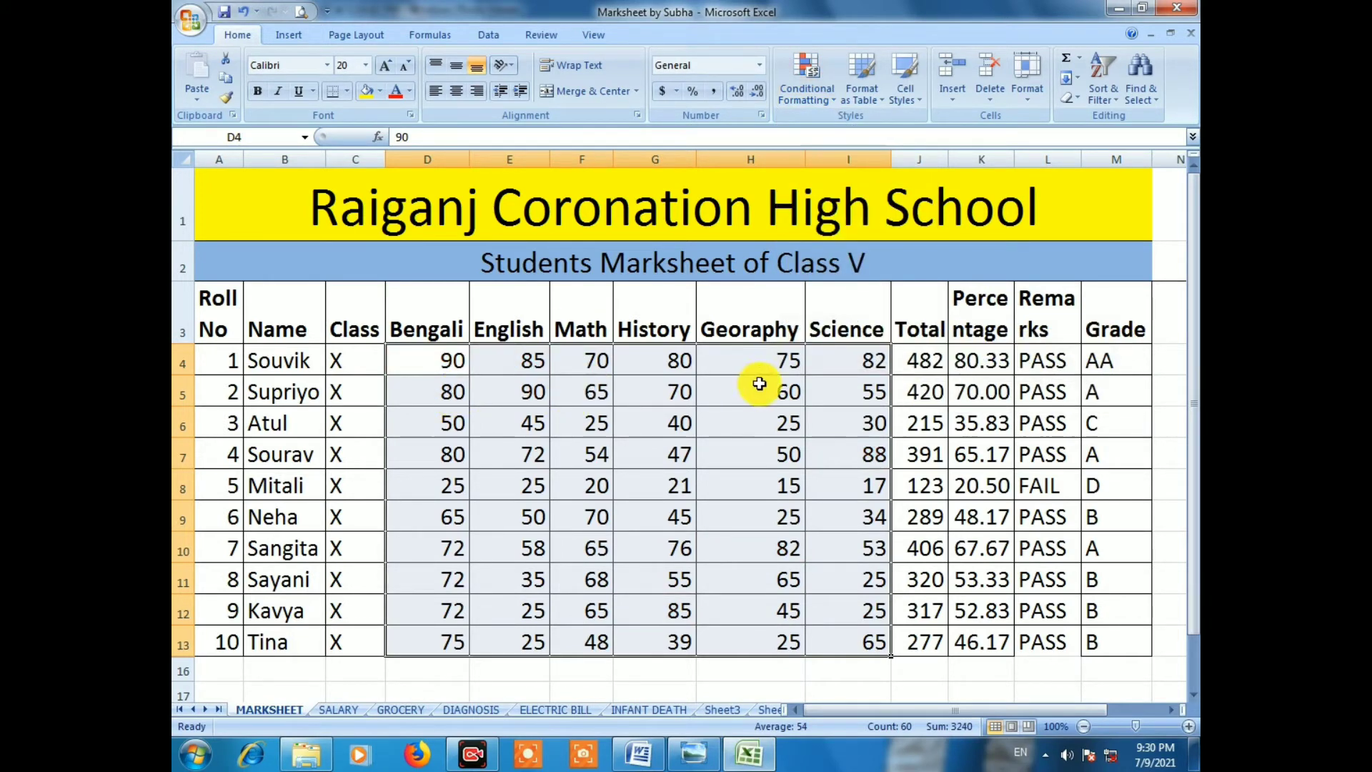
left_click(692, 754)
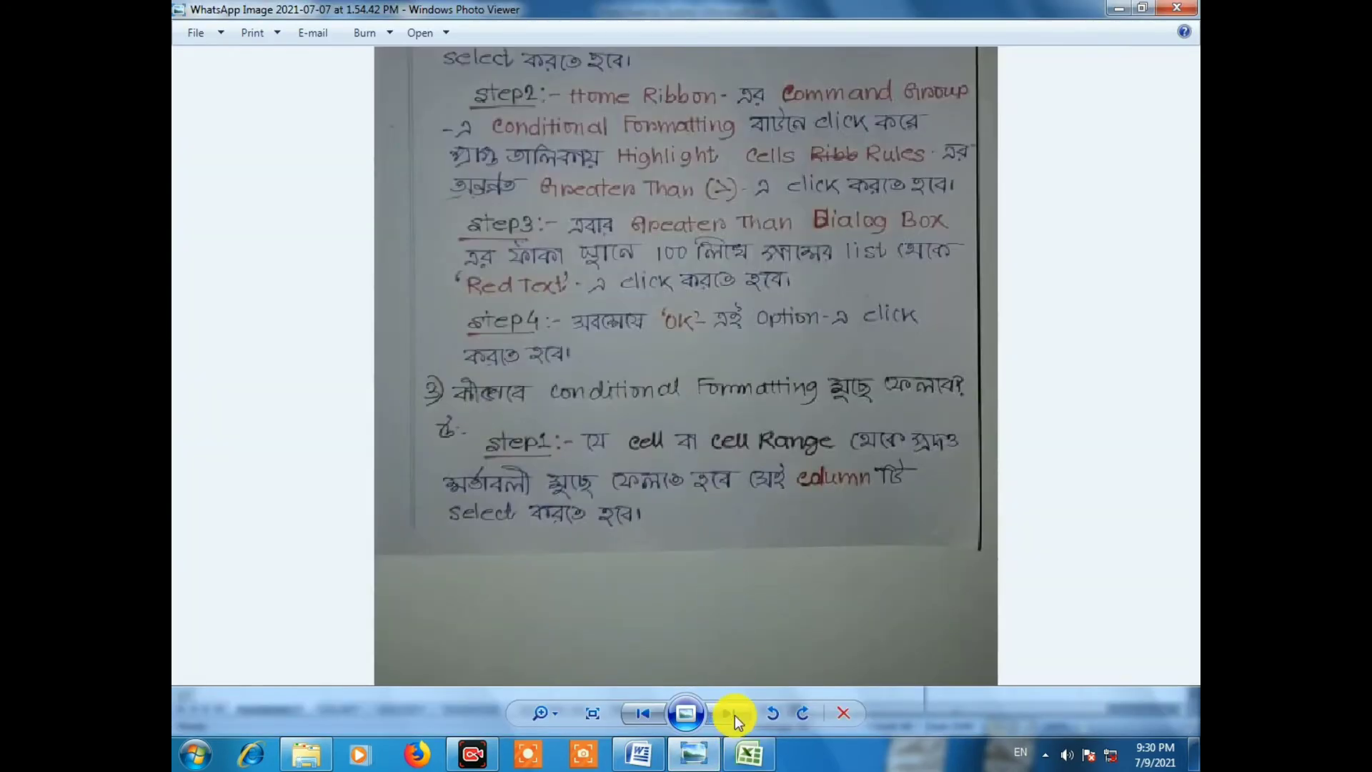
Open the next notes page, zoom into step 2 and read down, then return to Excel
left_click(732, 713)
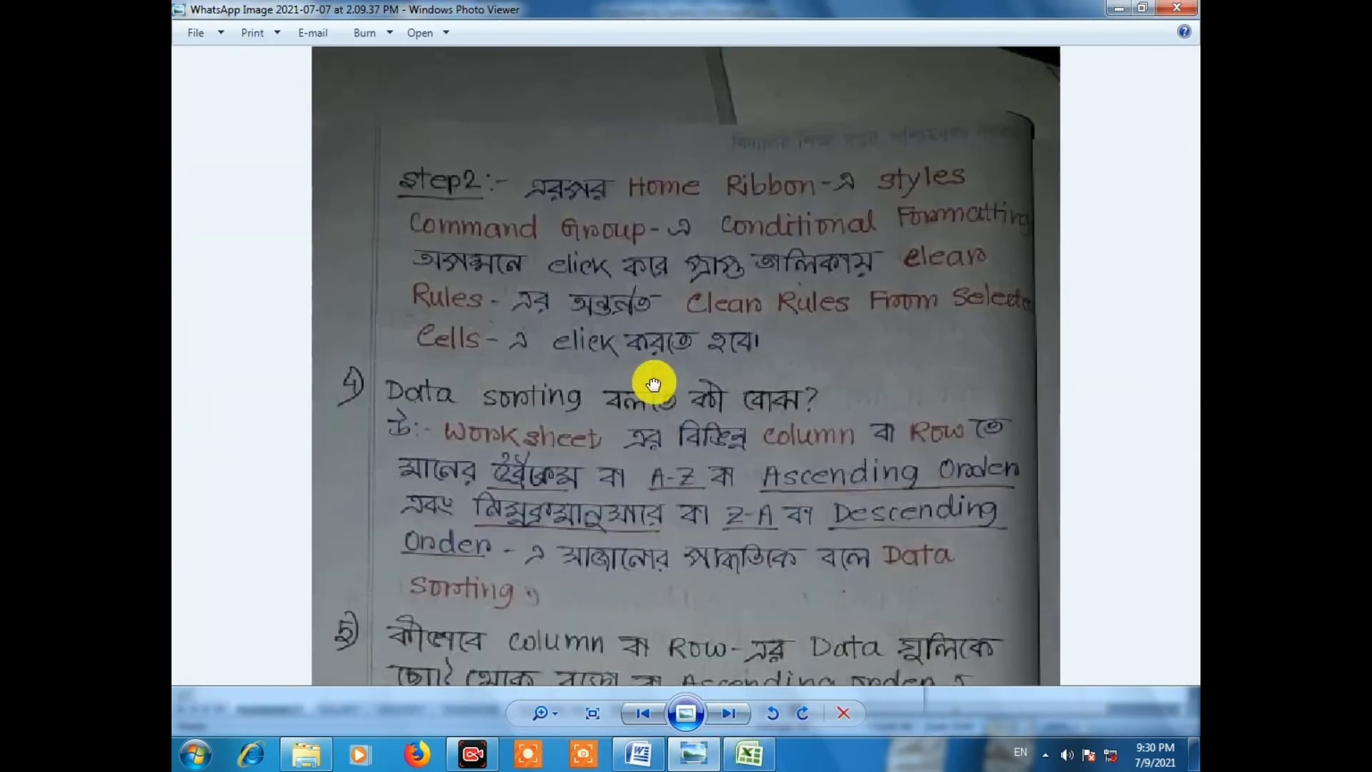
left_click_drag(691, 197, 652, 383)
scroll(668, 288, "up", 2)
scroll(675, 334, "down", 1)
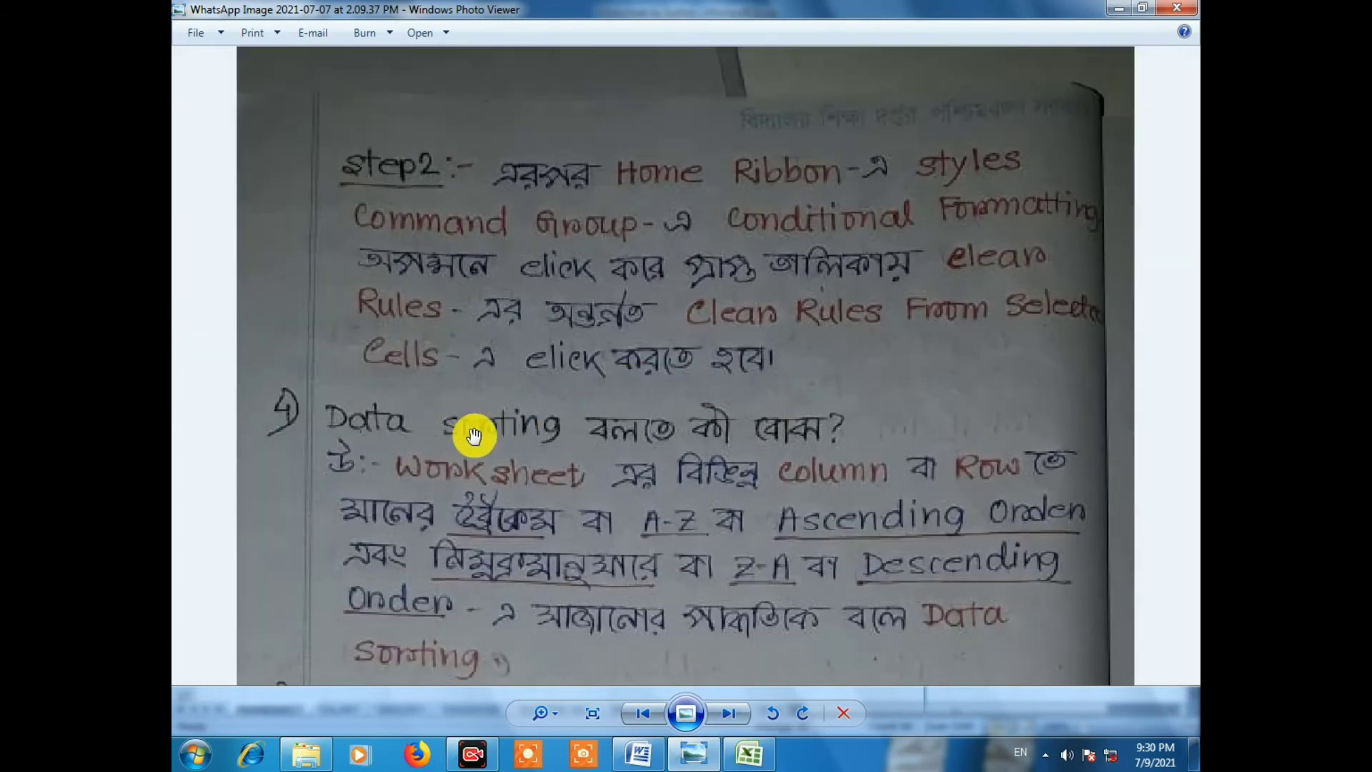
left_click_drag(763, 523, 756, 445)
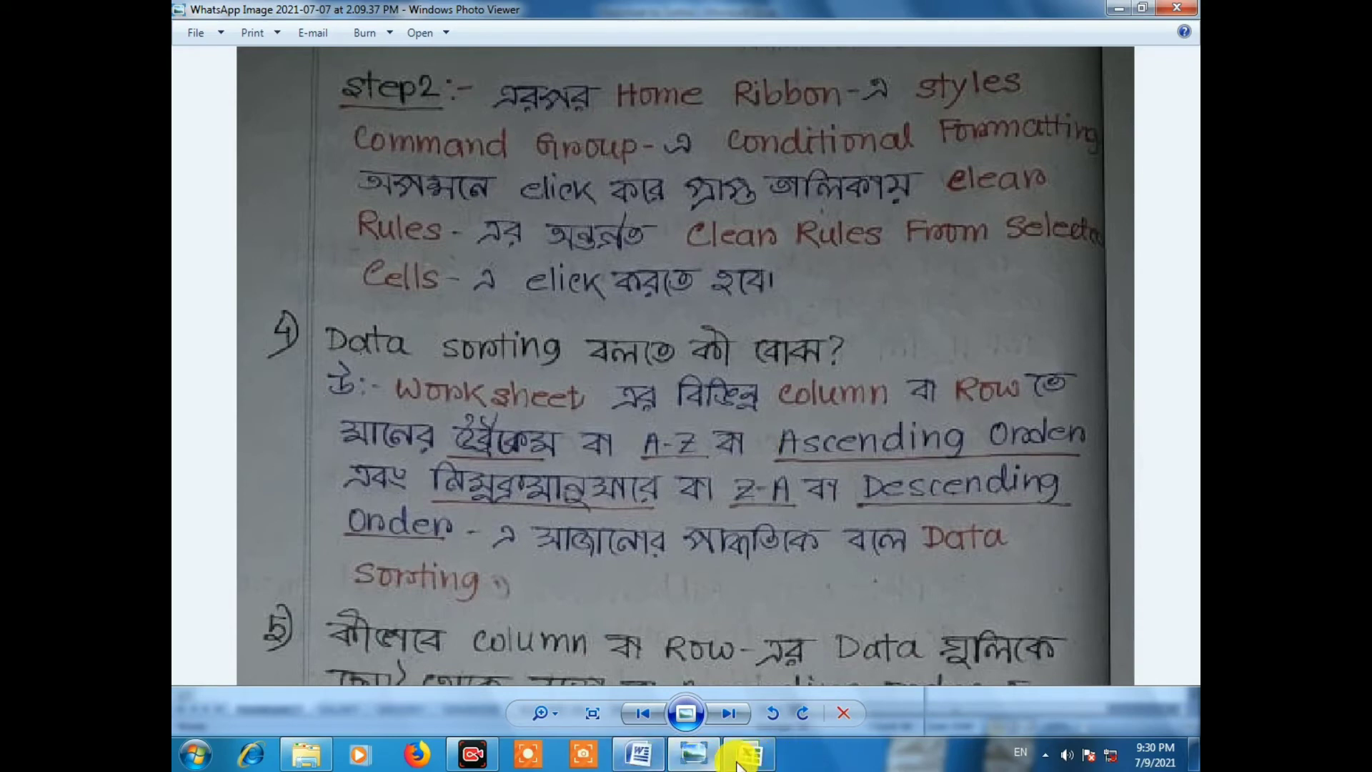
left_click(749, 754)
left_click(476, 506)
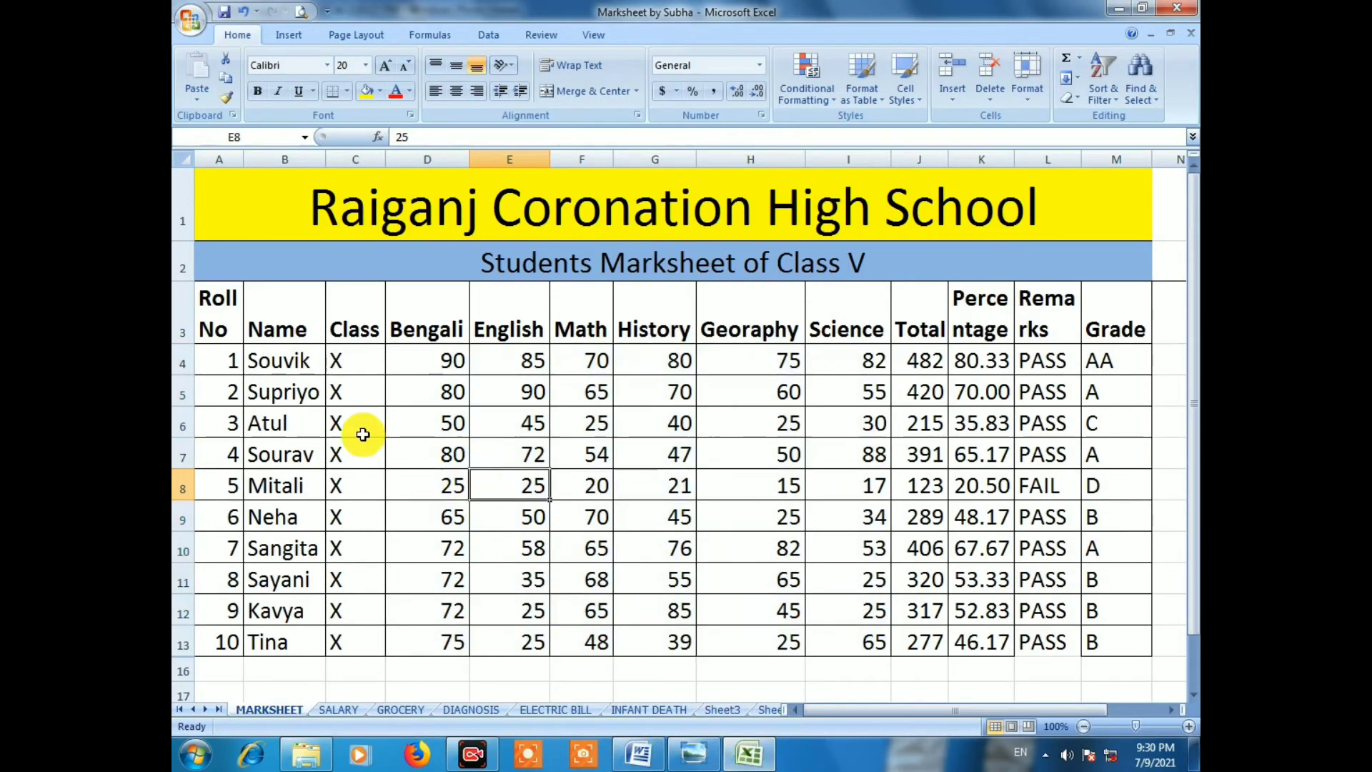
left_click(287, 361)
left_click_drag(287, 361, 272, 610)
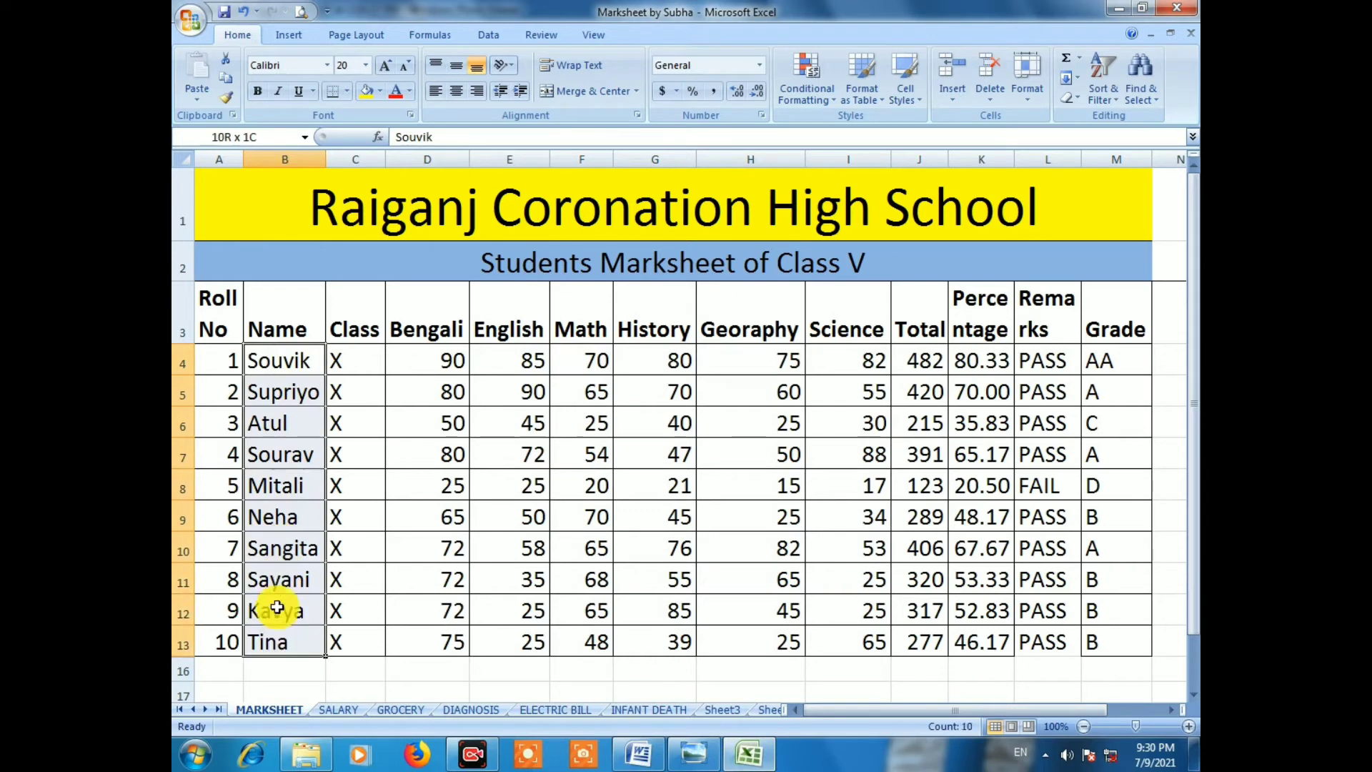
left_click(302, 398)
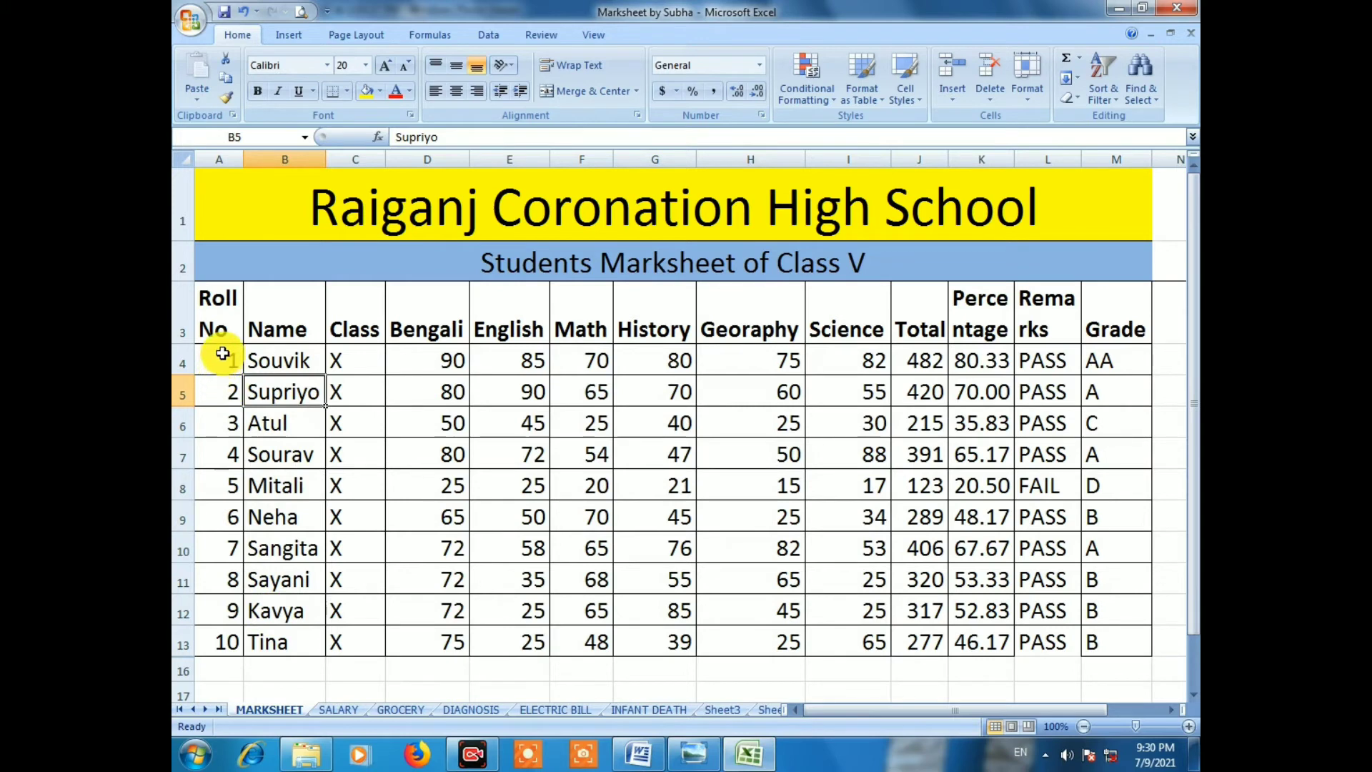
left_click_drag(222, 357, 214, 640)
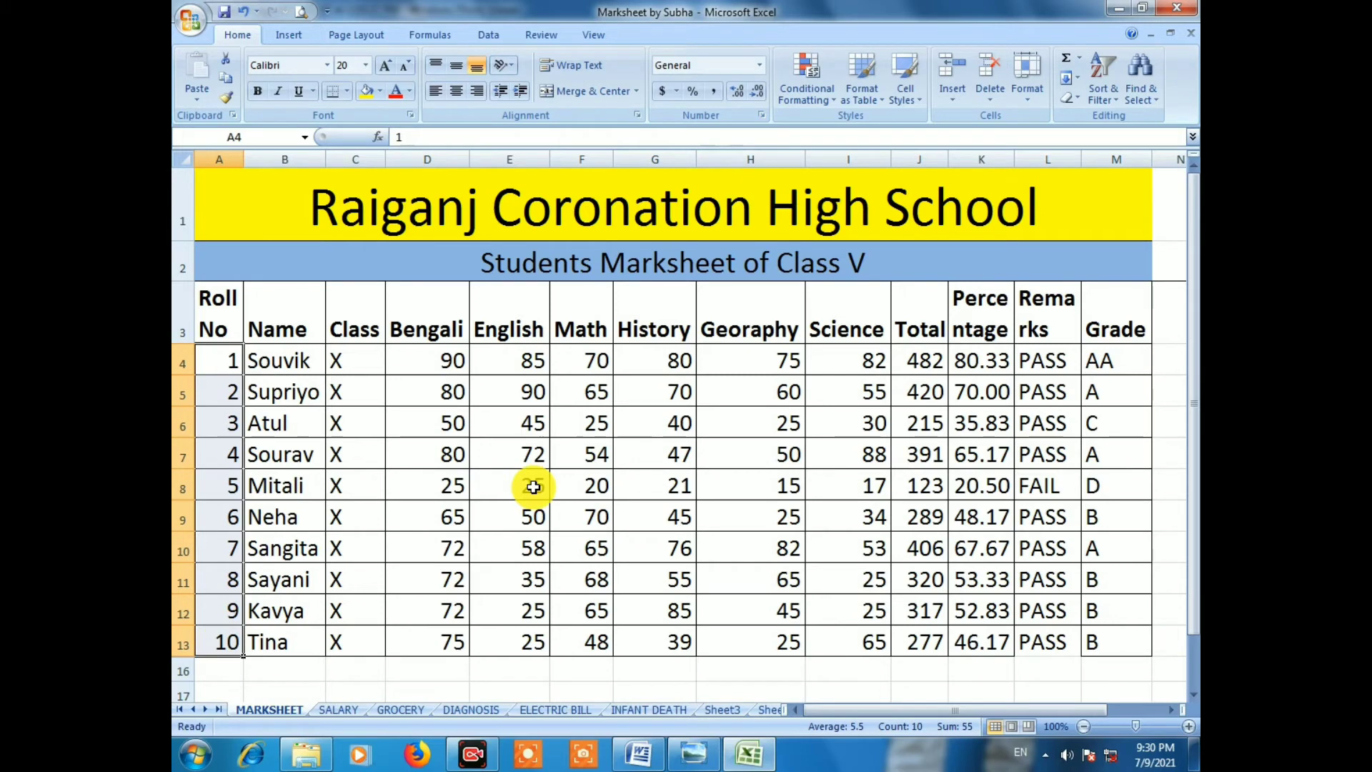
left_click(301, 390)
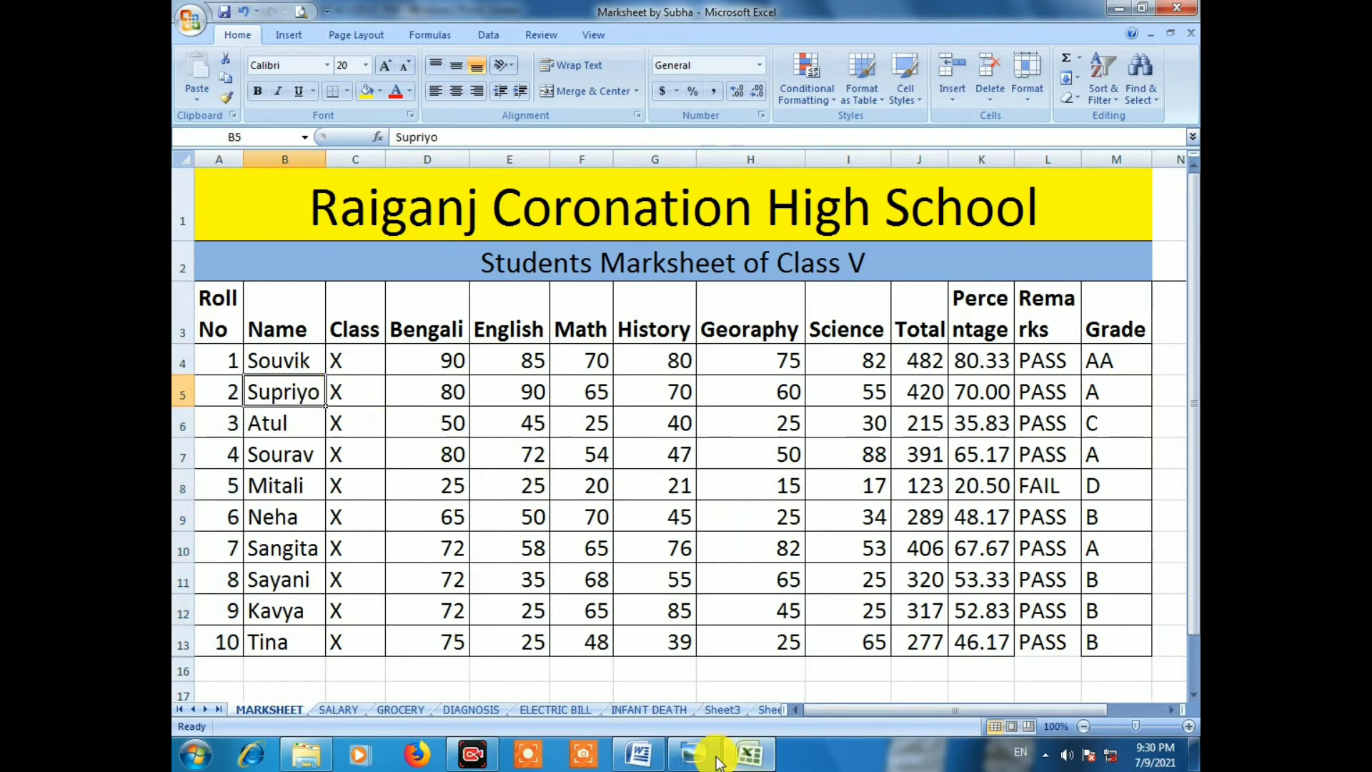
mouse_move(693, 755)
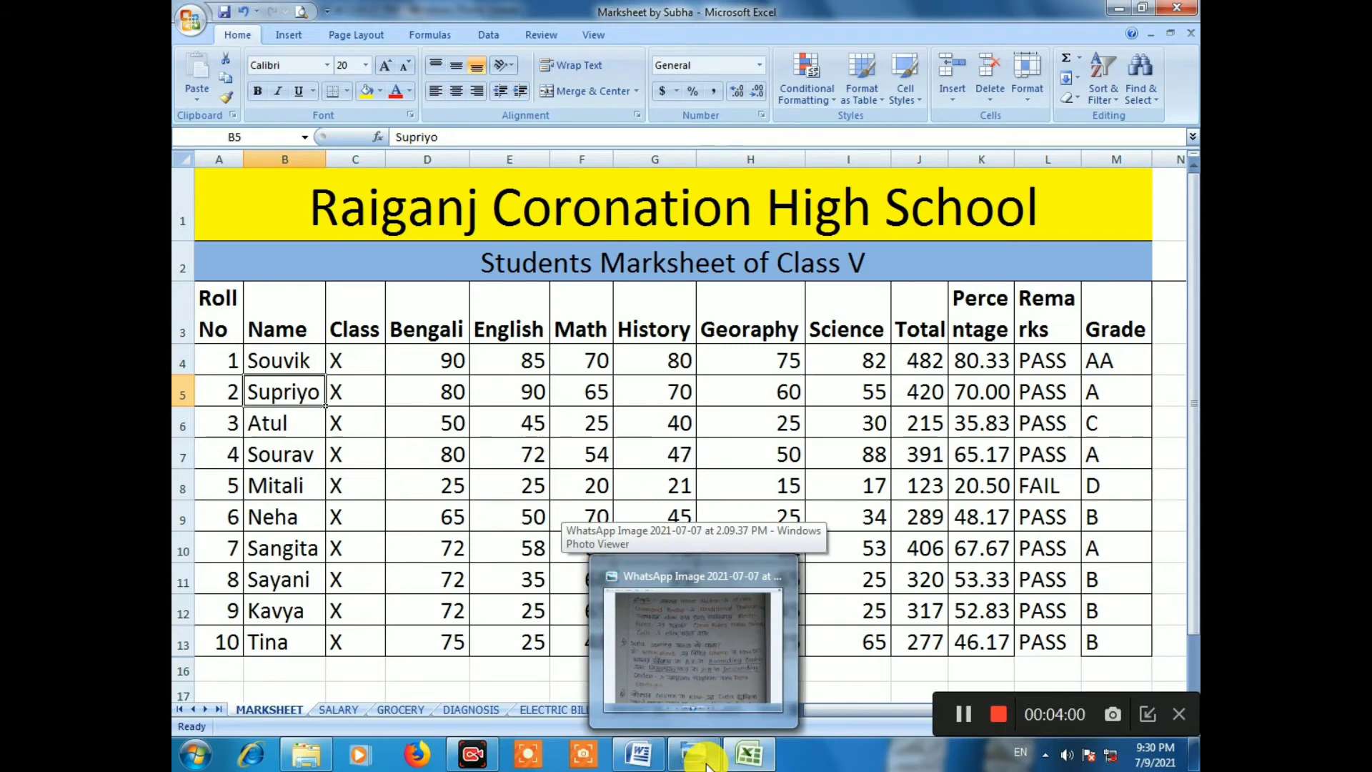
left_click(704, 761)
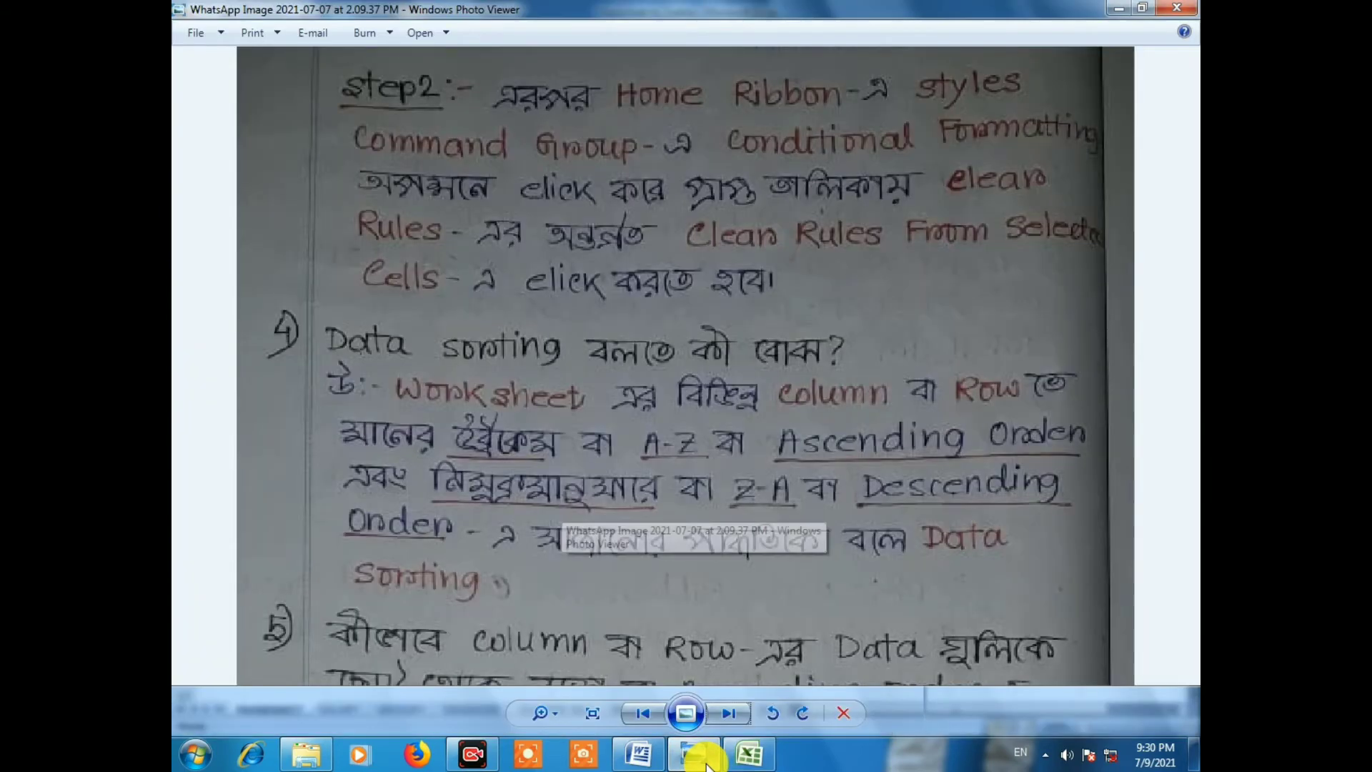
scroll(476, 312, "up", 2)
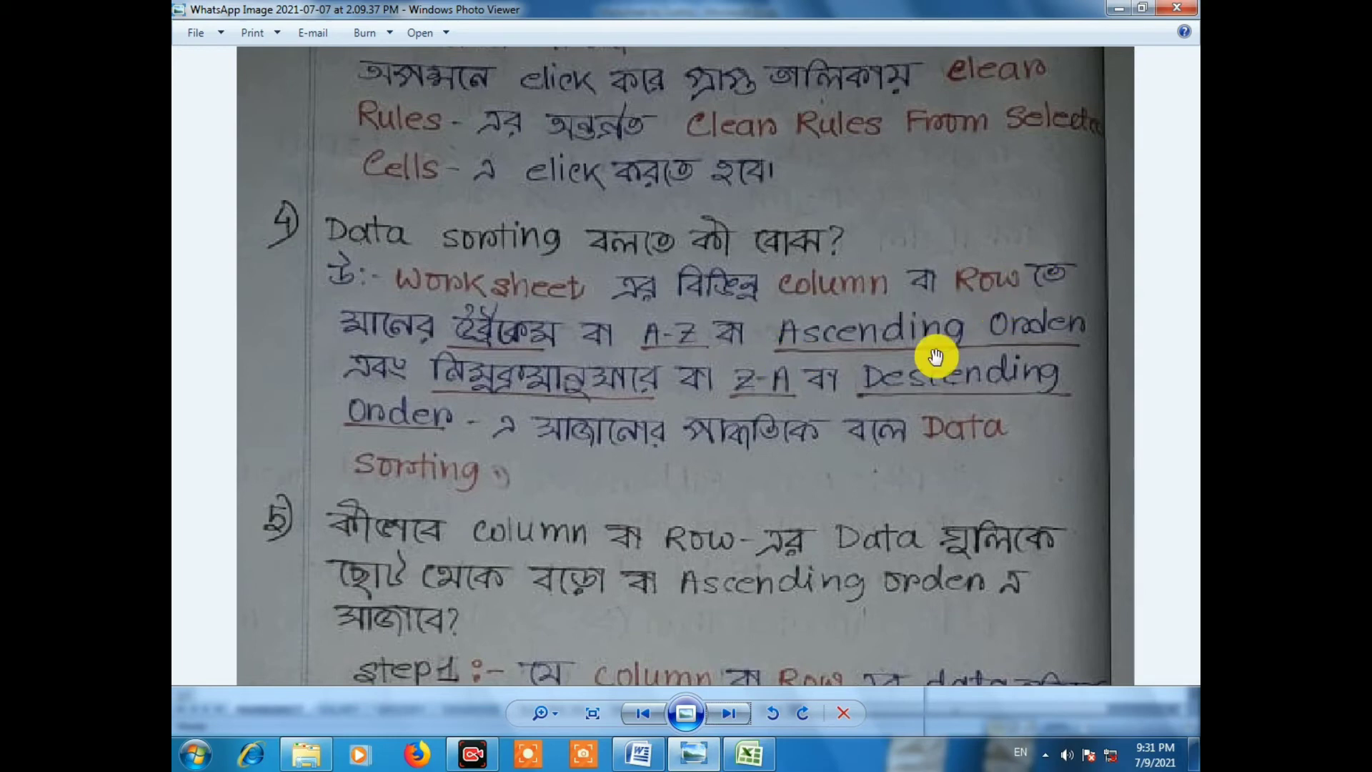
left_click_drag(760, 398, 540, 267)
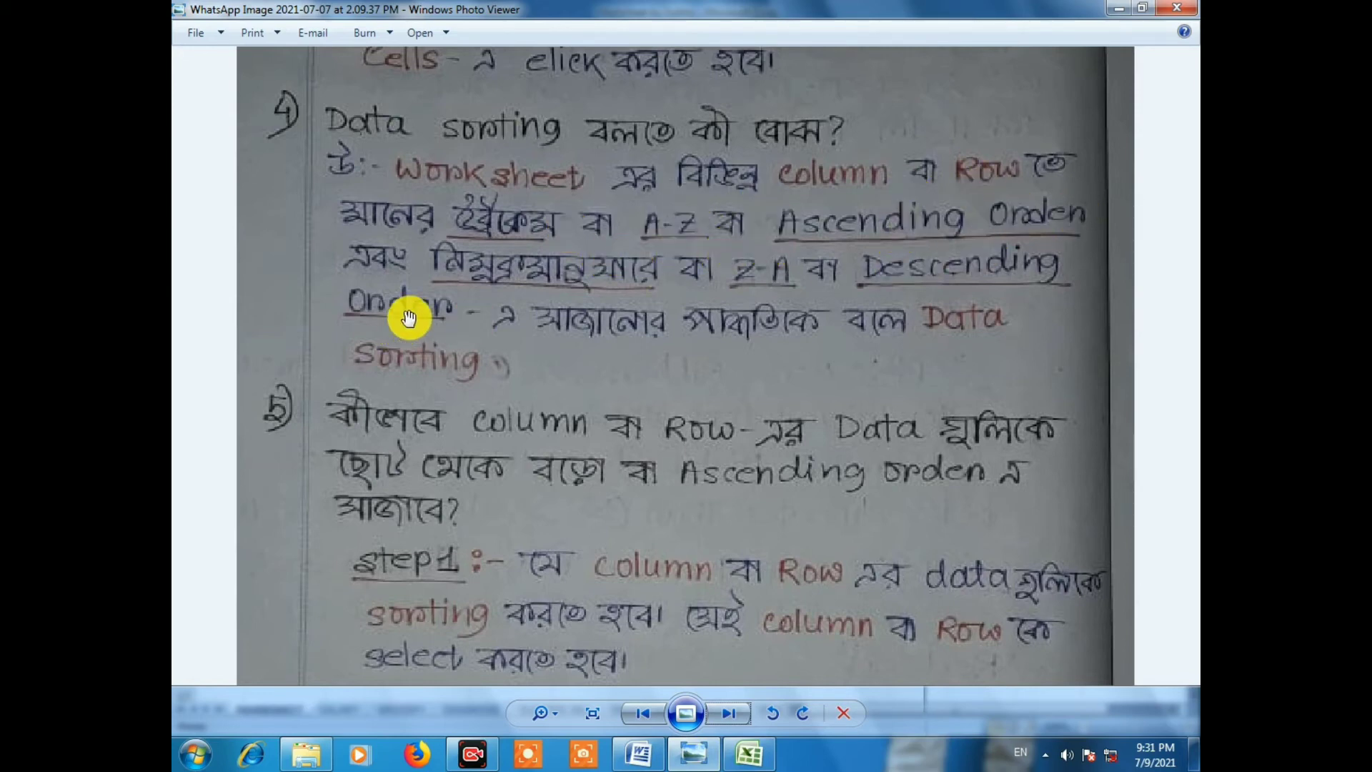
left_click_drag(407, 315, 422, 276)
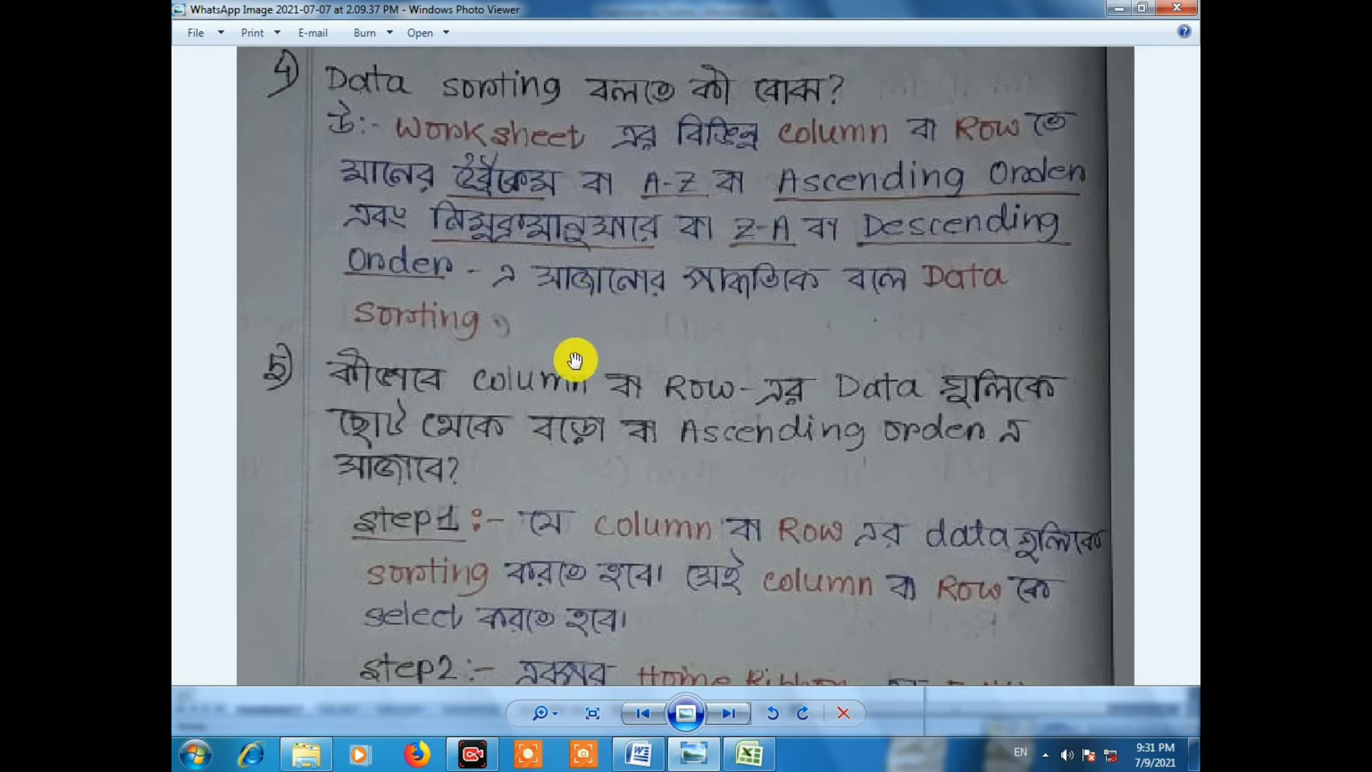
left_click(748, 757)
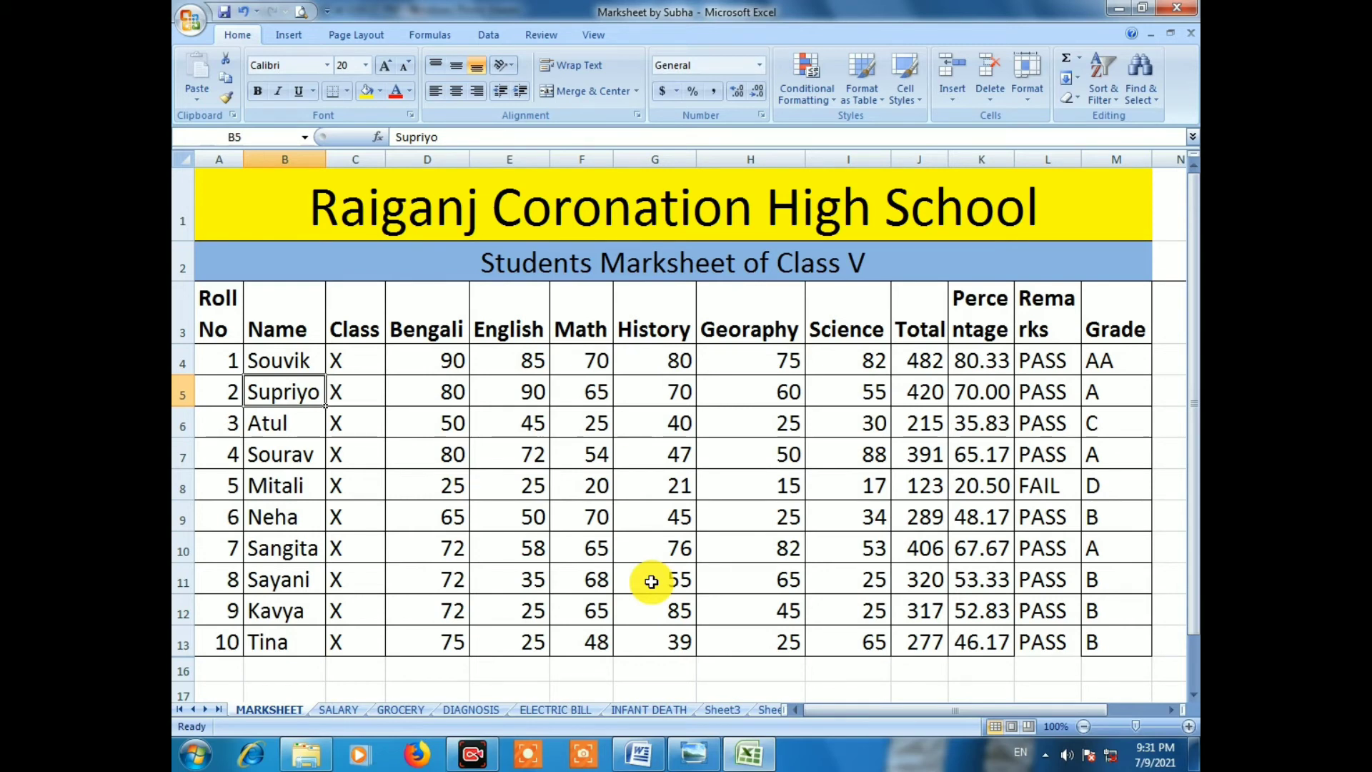
left_click(729, 631)
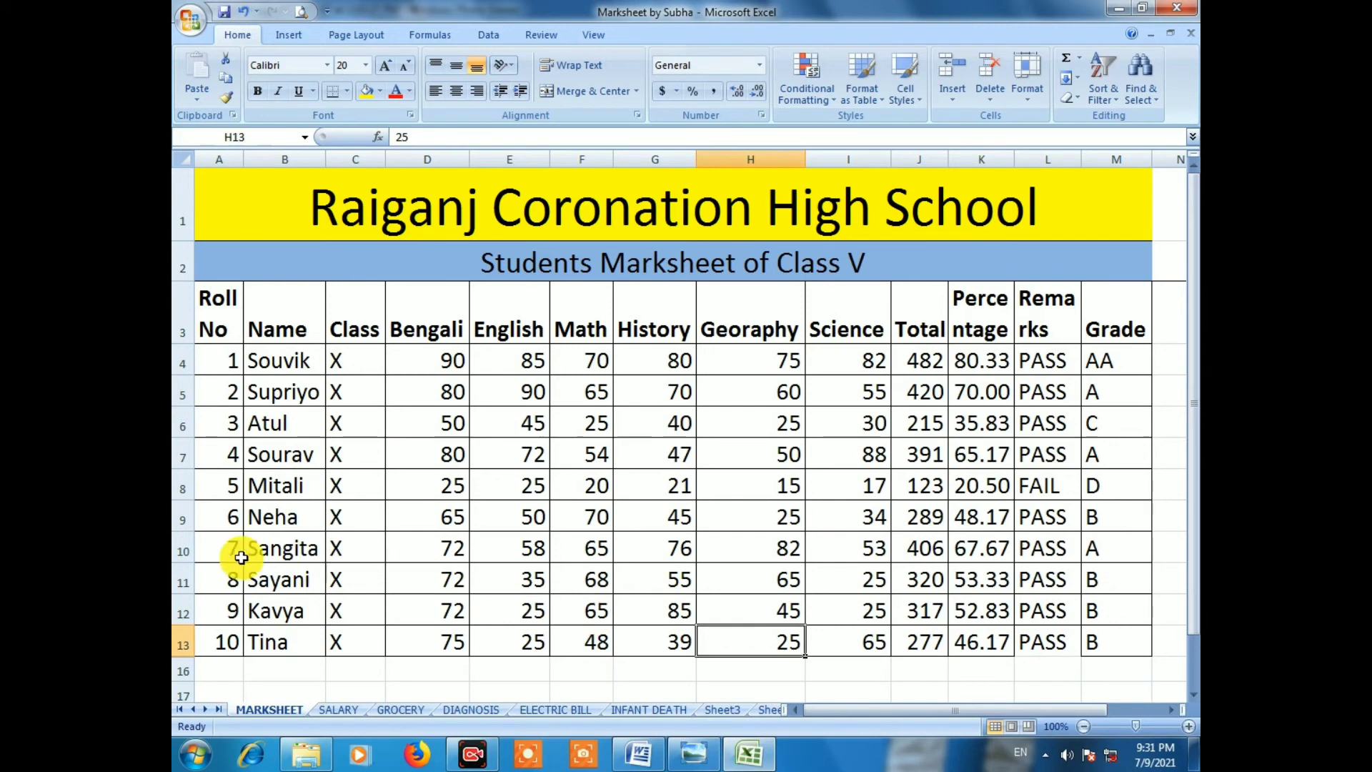
left_click_drag(220, 354, 214, 639)
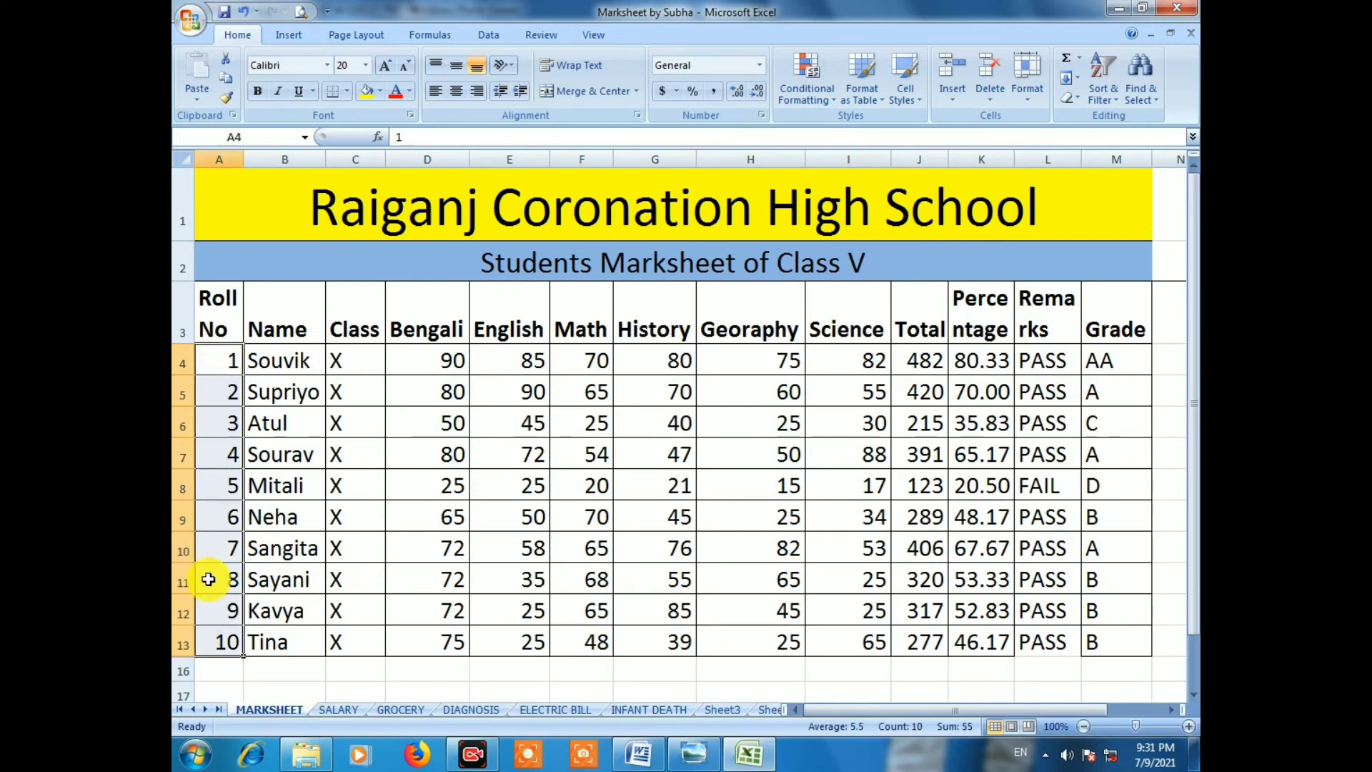
left_click(390, 488)
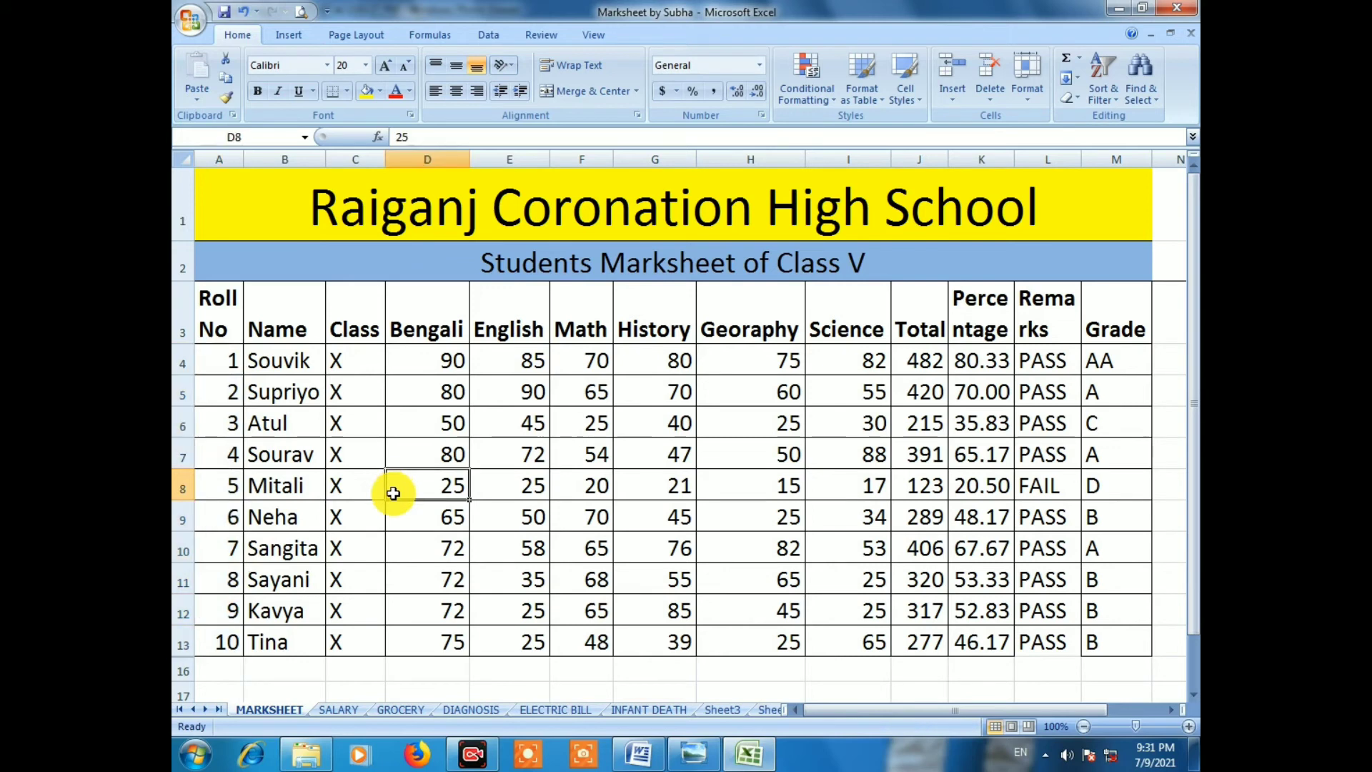
left_click(218, 358)
left_click_drag(218, 358, 200, 631)
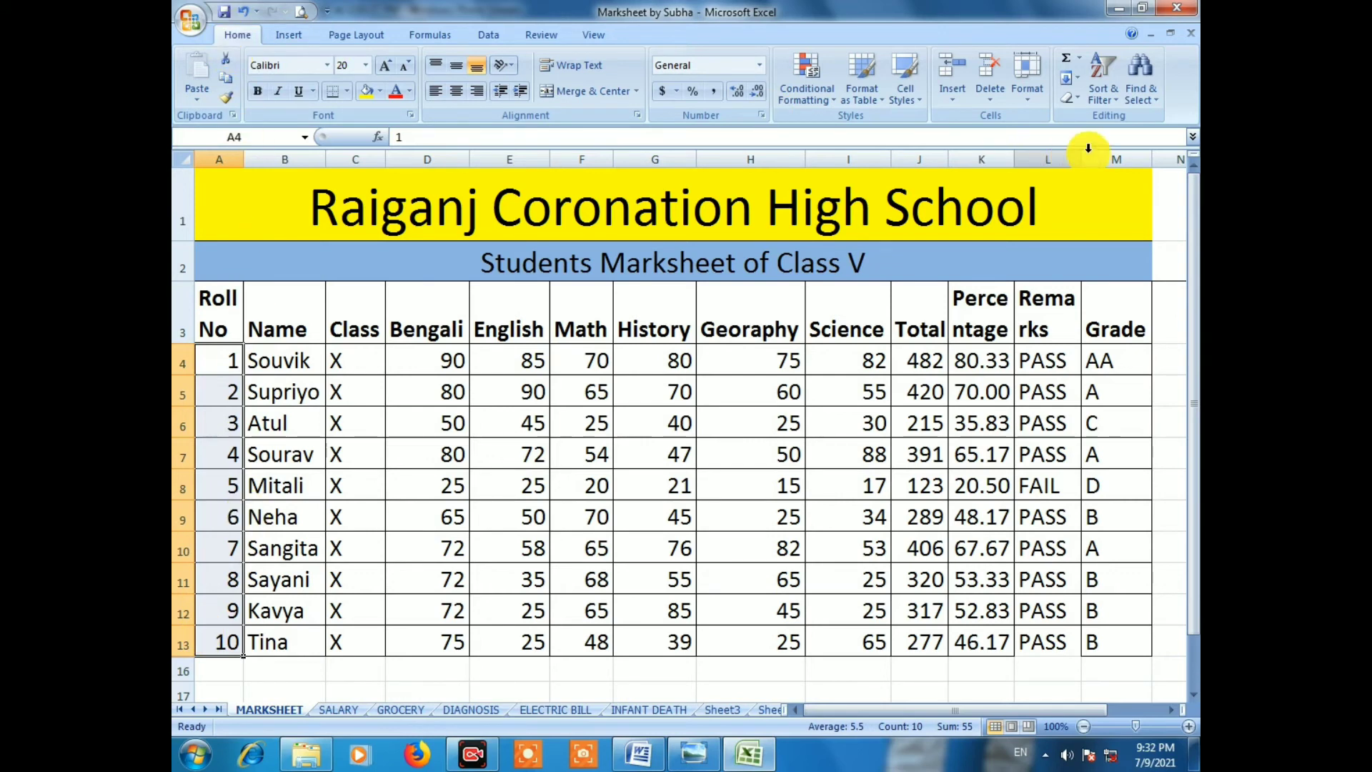
left_click(1113, 102)
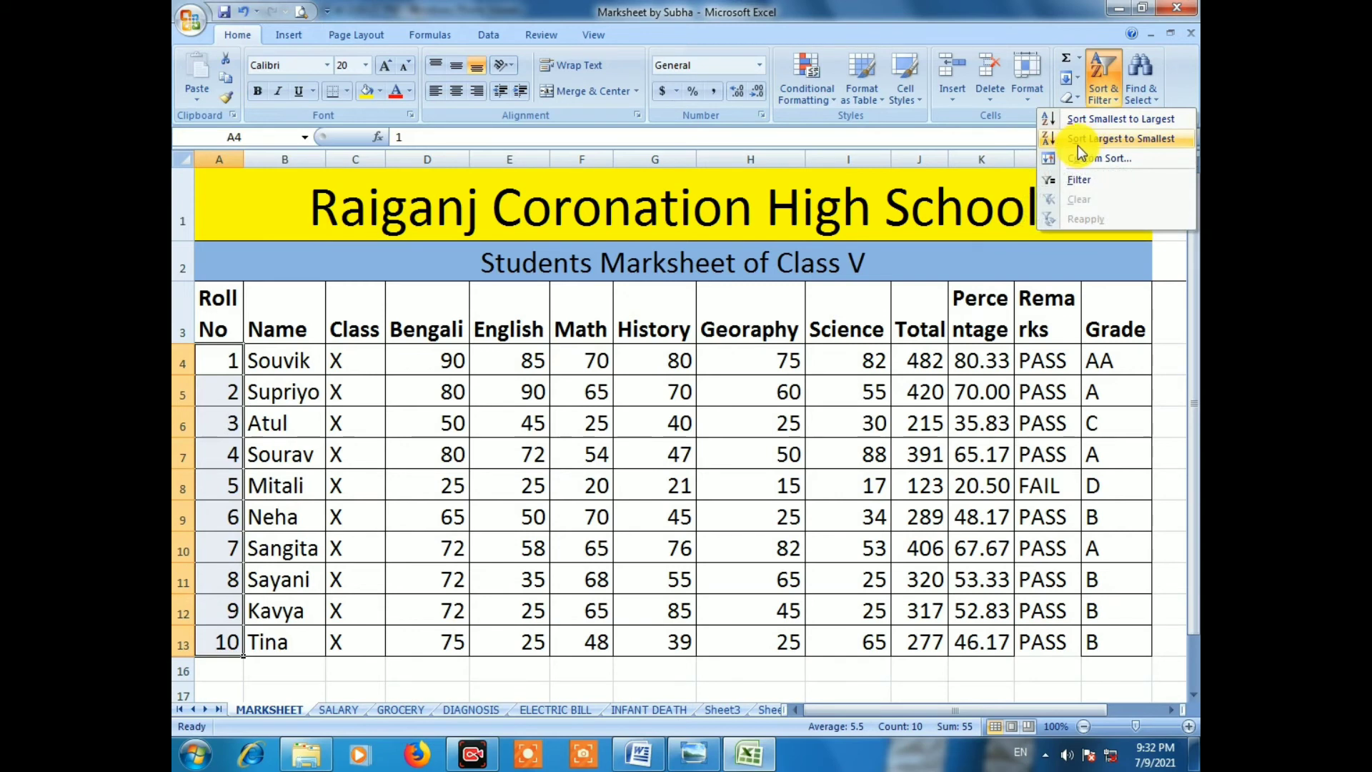
left_click(1174, 140)
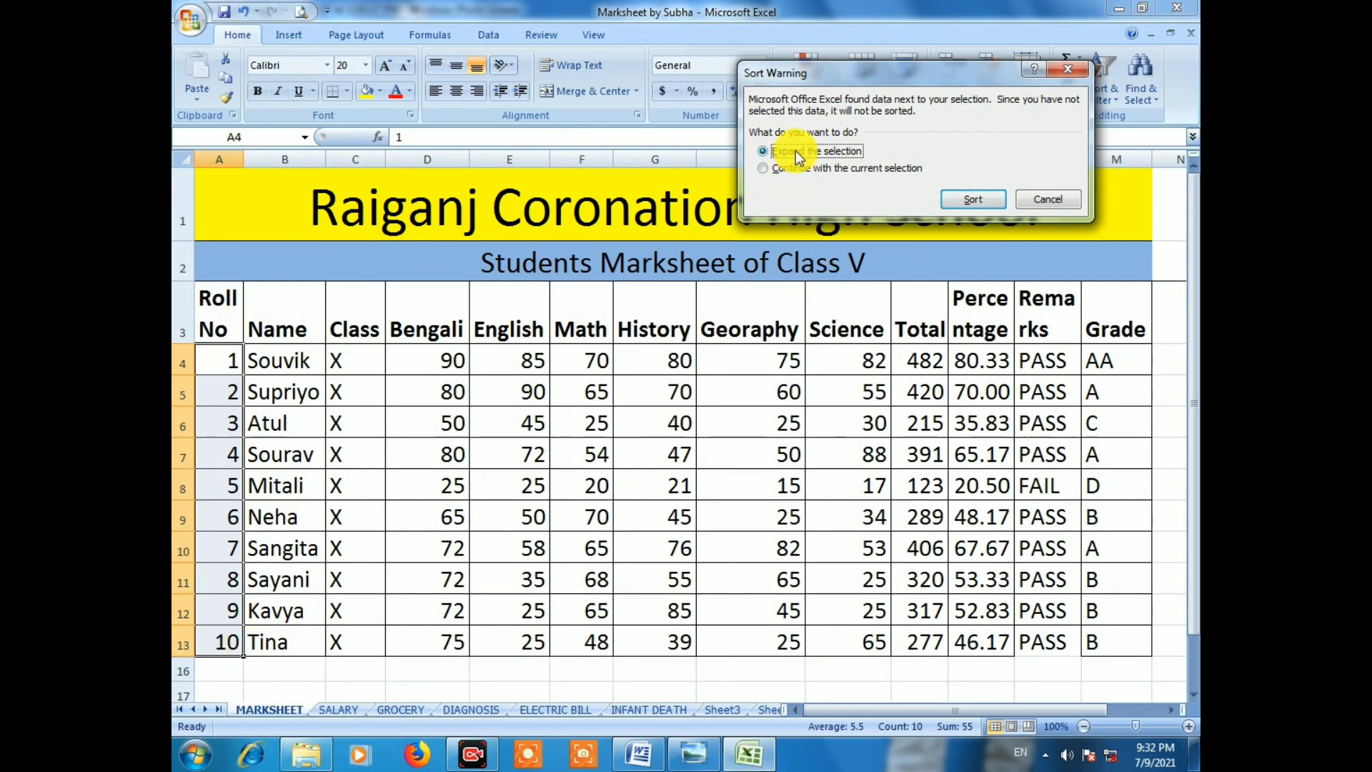
left_click(974, 199)
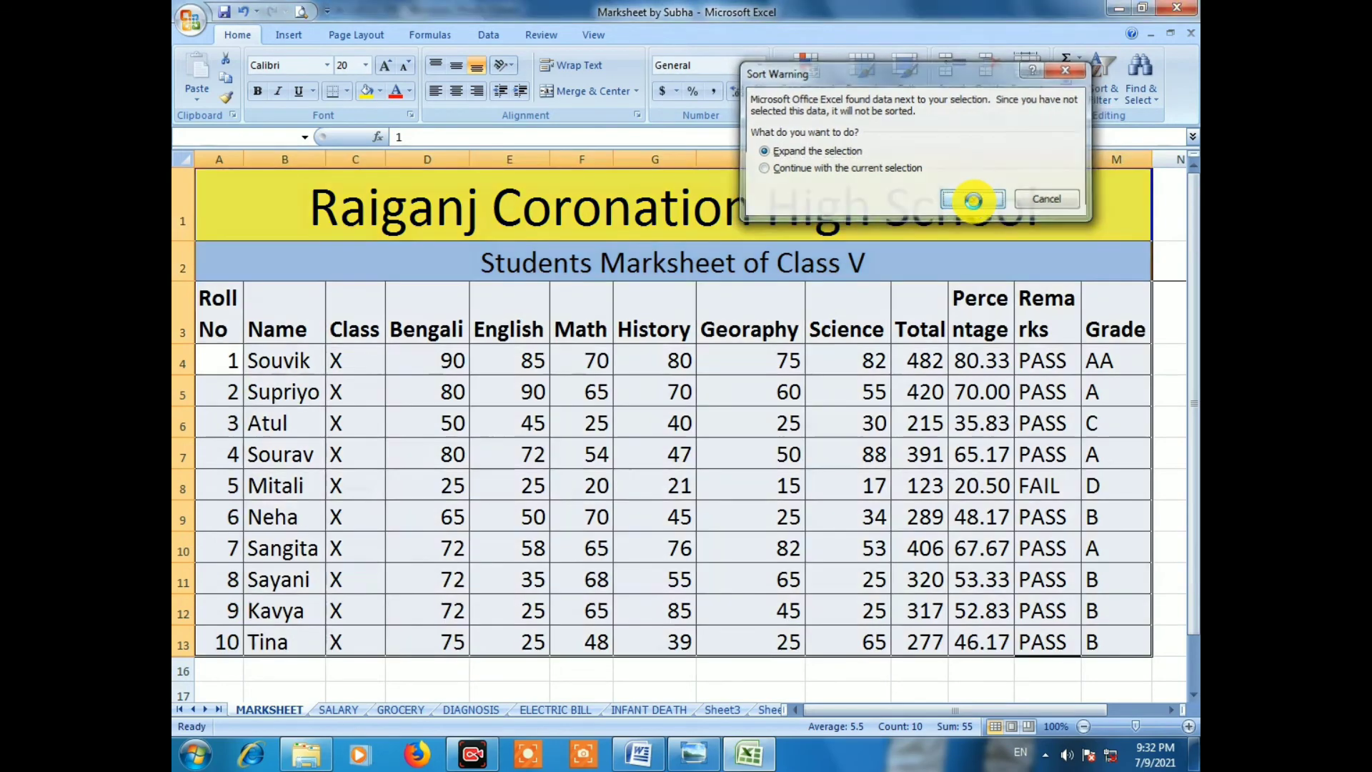
Dismiss the merged cells error, clear the selection and check the Grade column formula
left_click(686, 439)
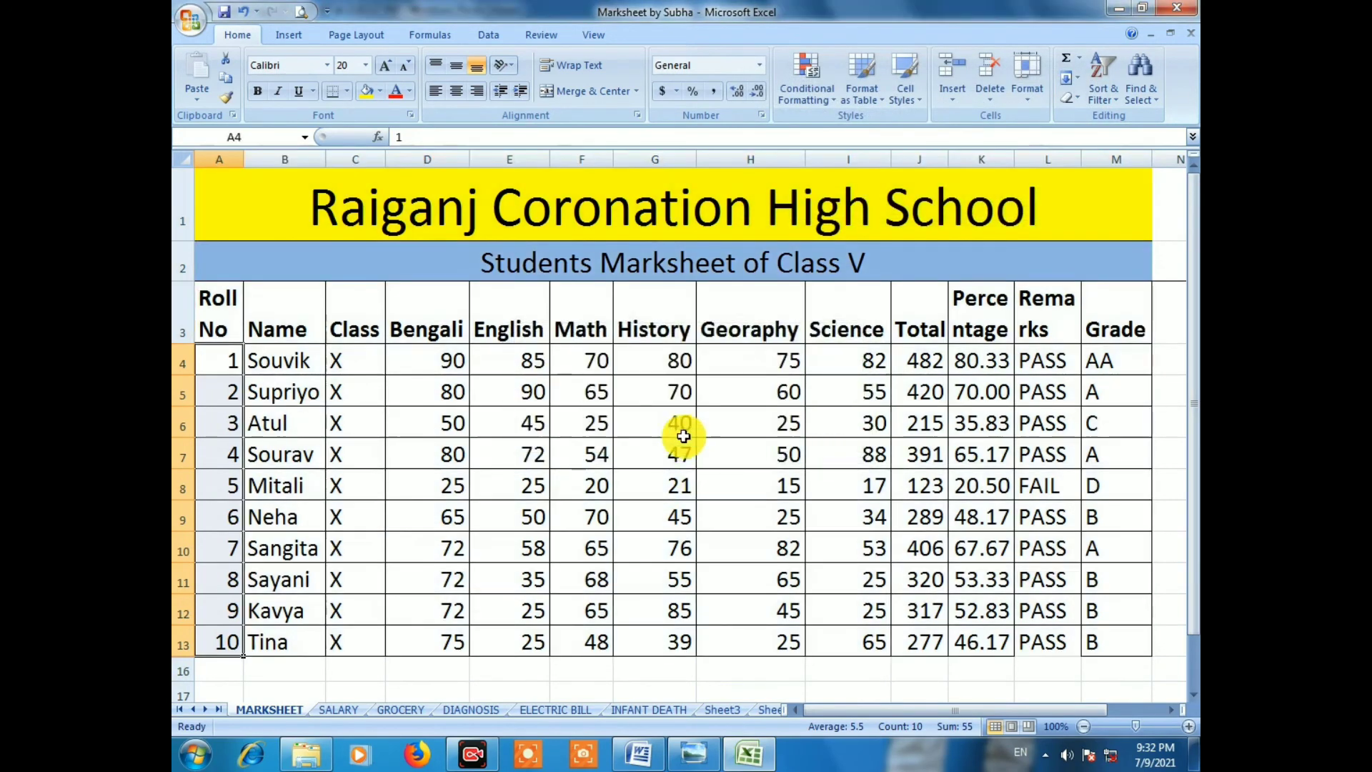
left_click(558, 548)
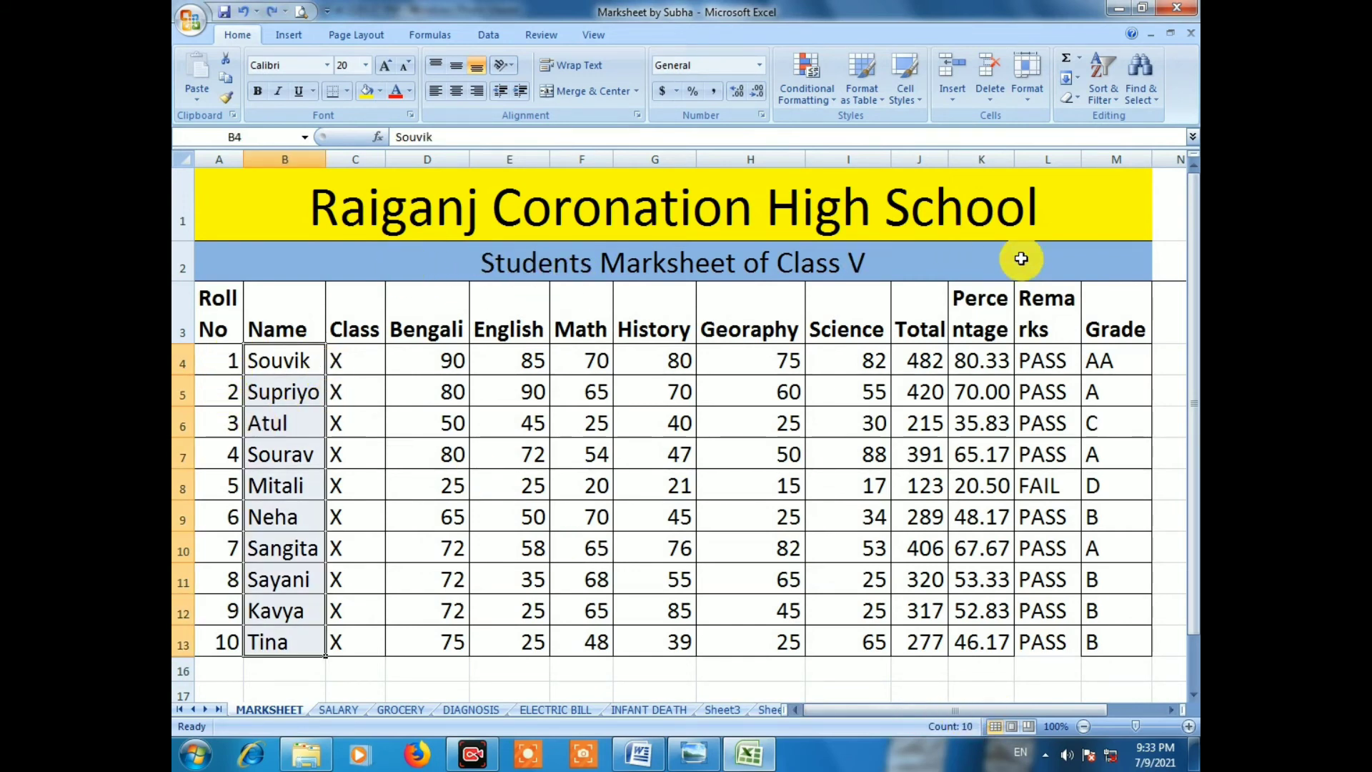
left_click(1094, 459)
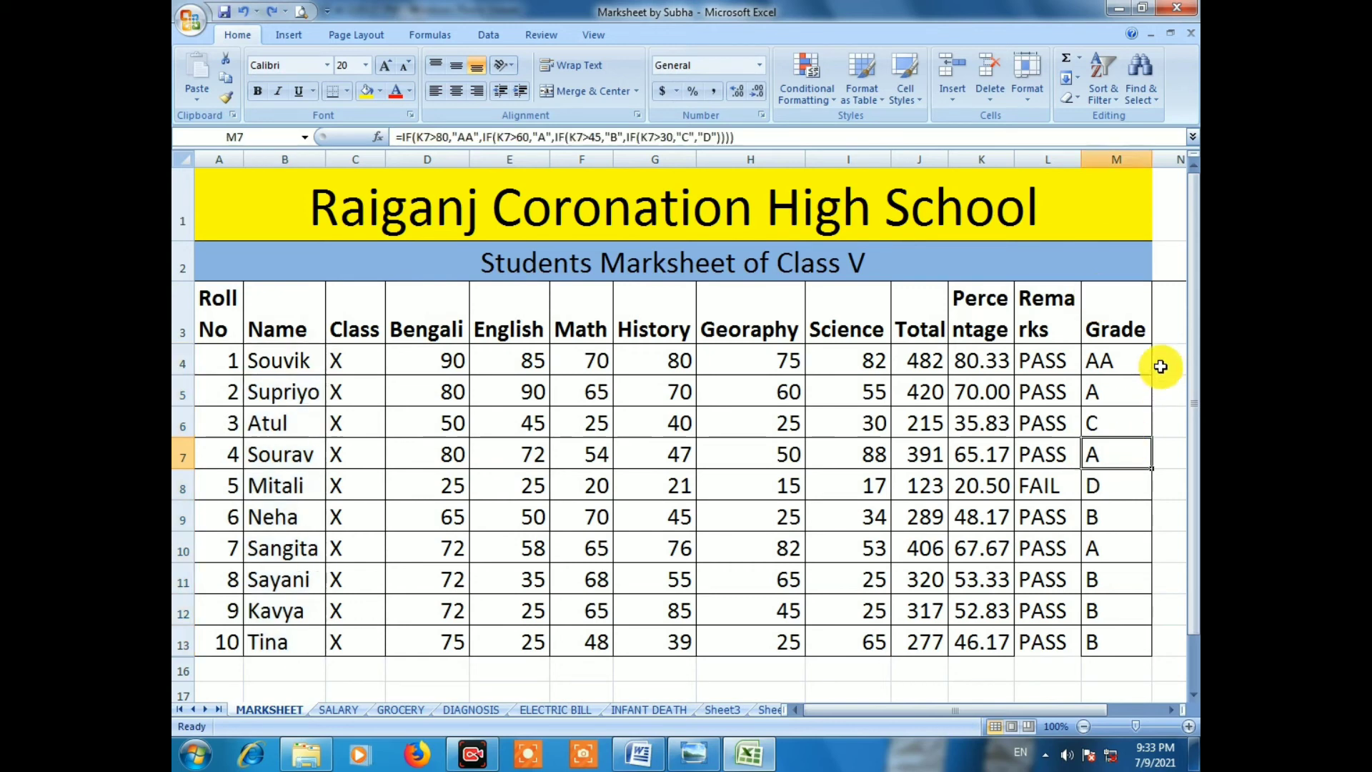
left_click(1162, 361)
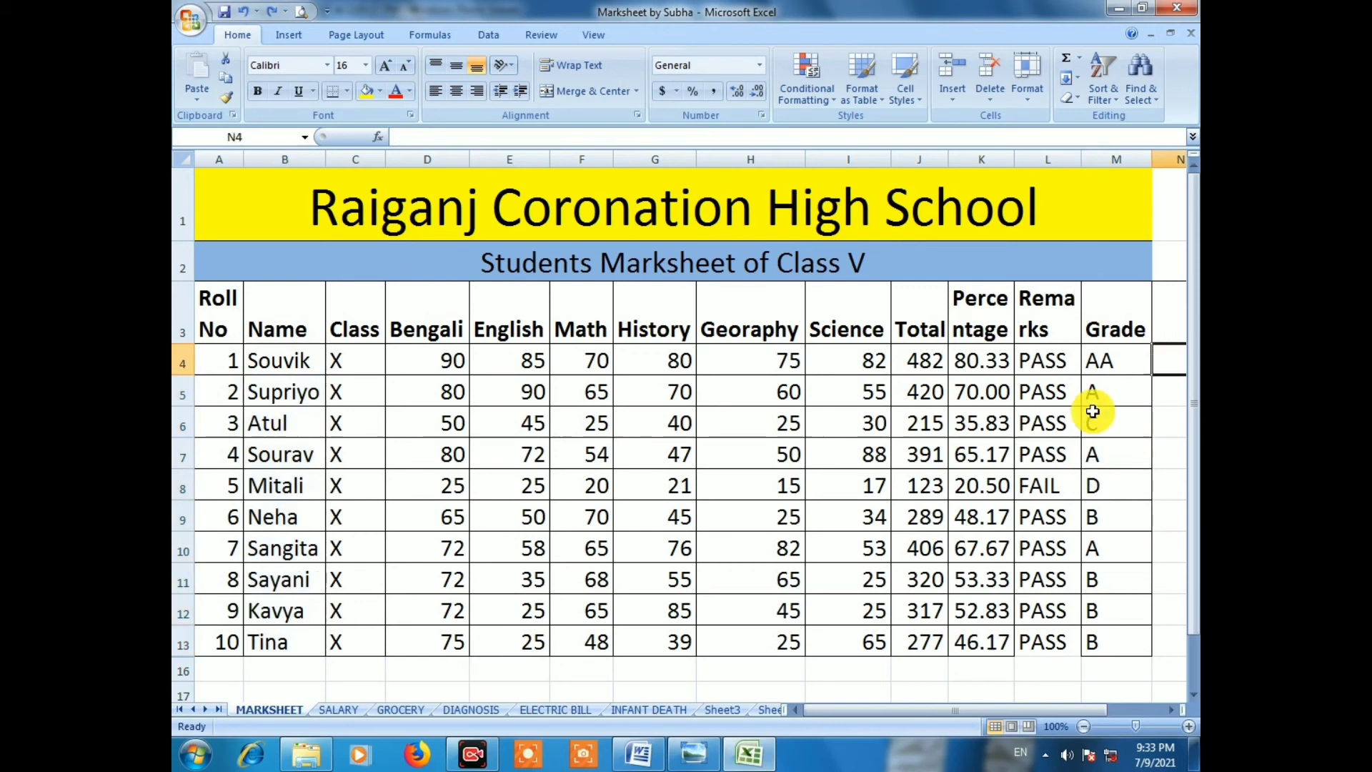
Sort only A4:A13 largest to smallest so Roll No runs 10 to 1, then select B4:B13
left_click(220, 361)
left_click_drag(220, 361, 215, 642)
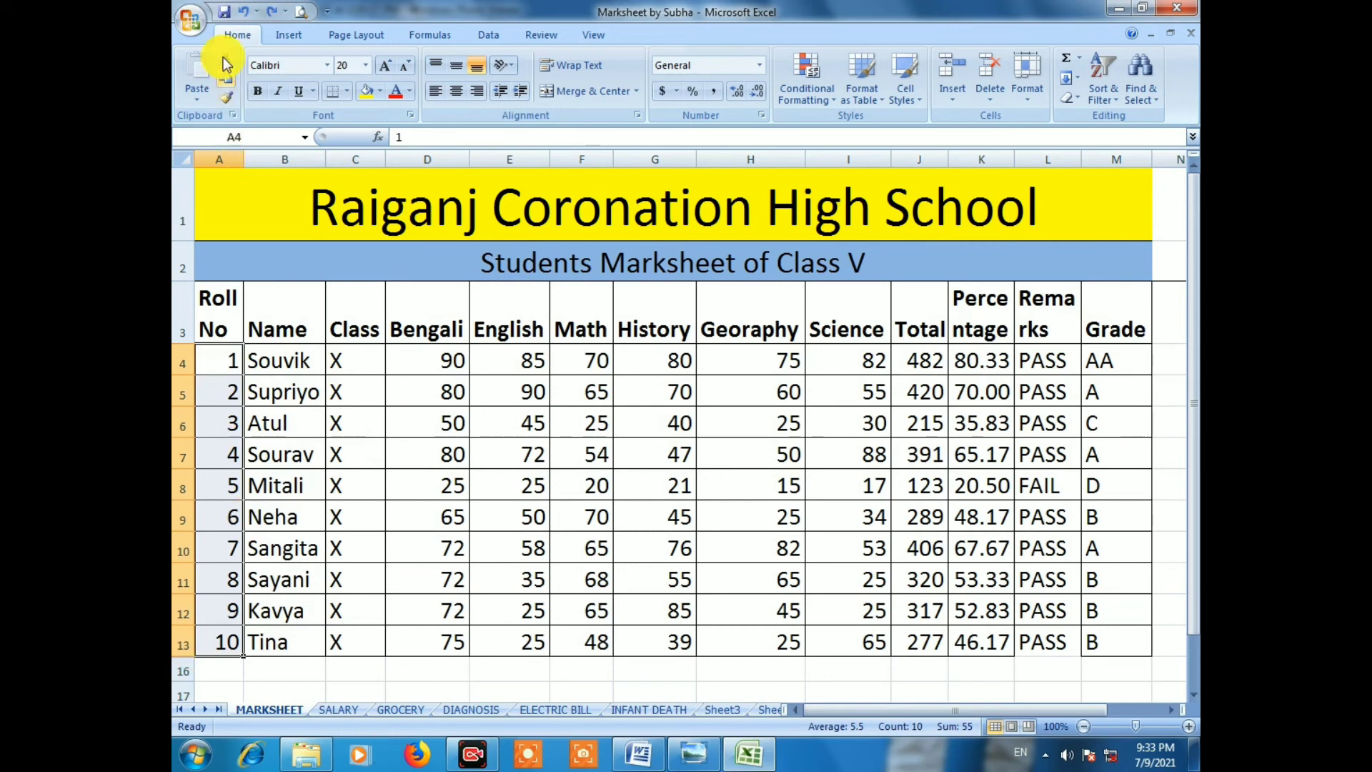
left_click(1110, 101)
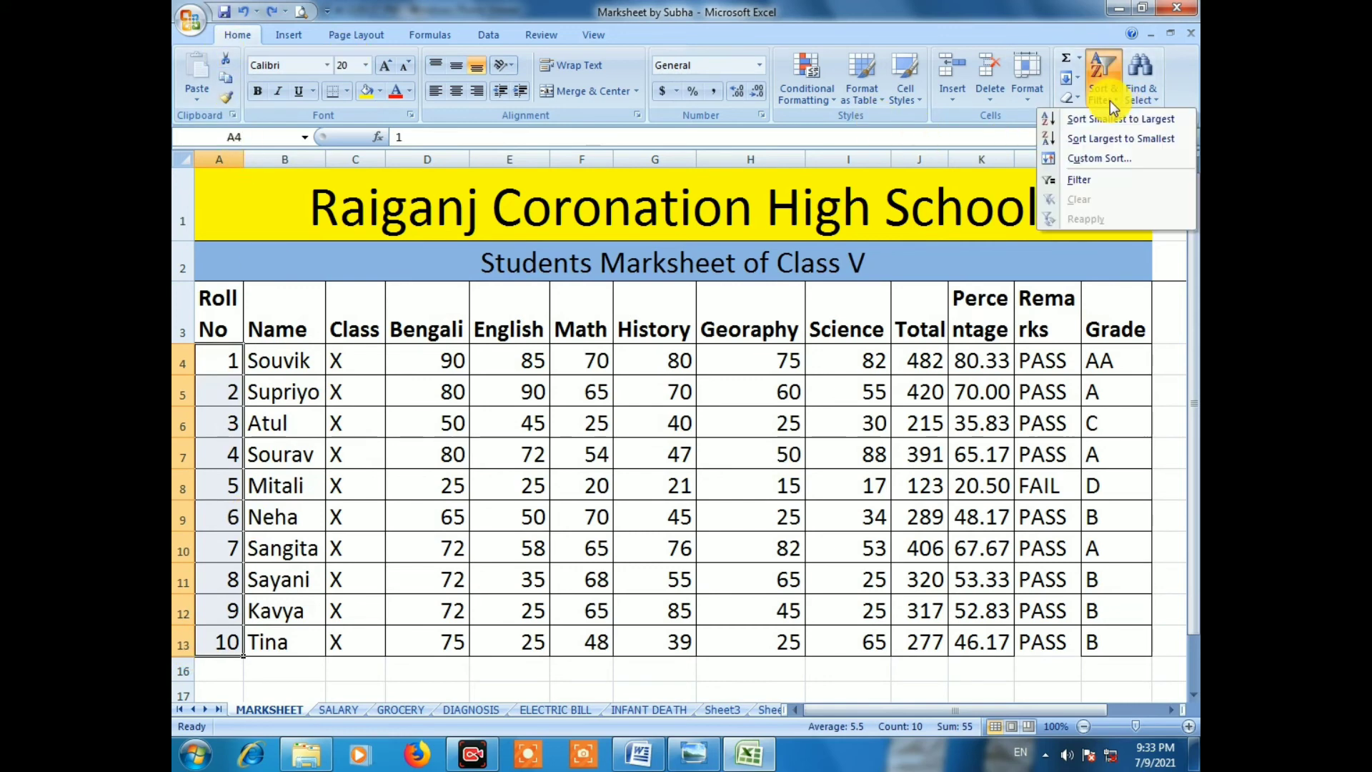
left_click(1117, 140)
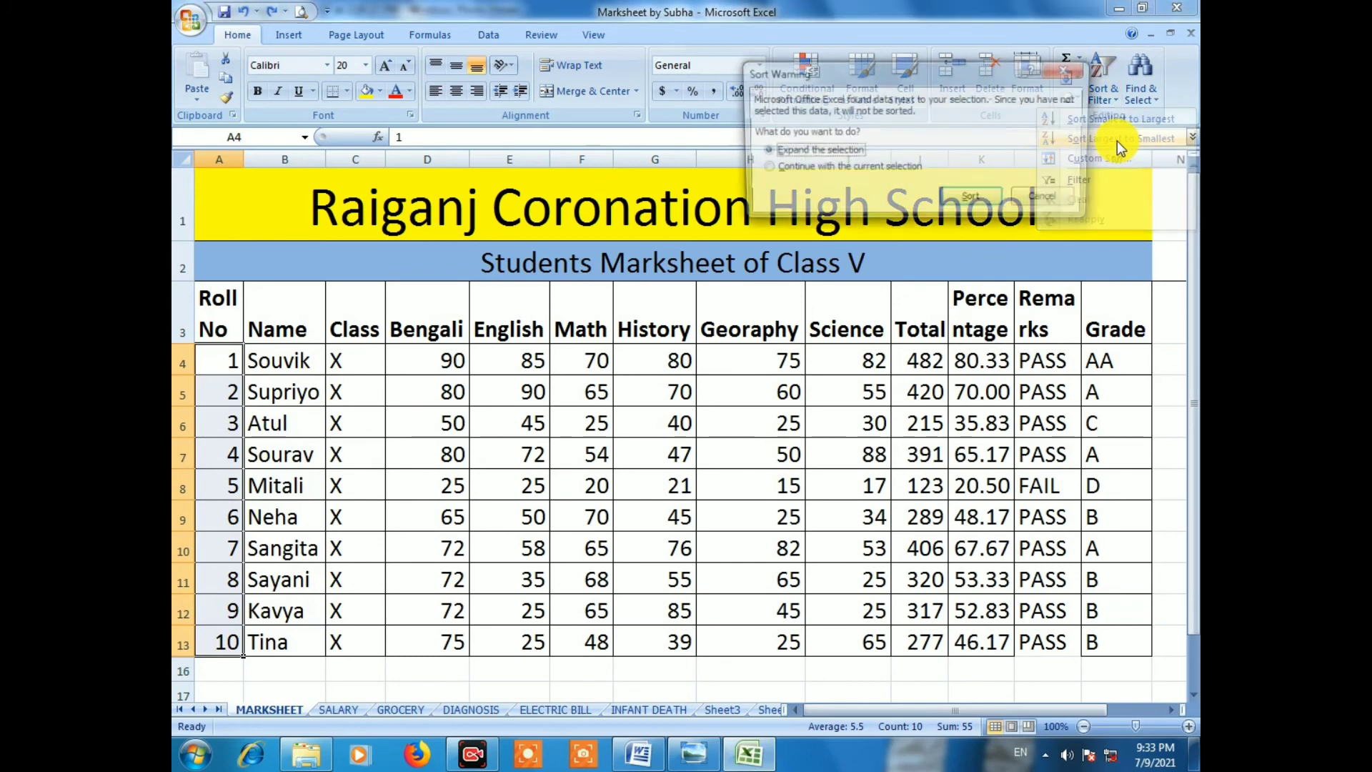
left_click(779, 169)
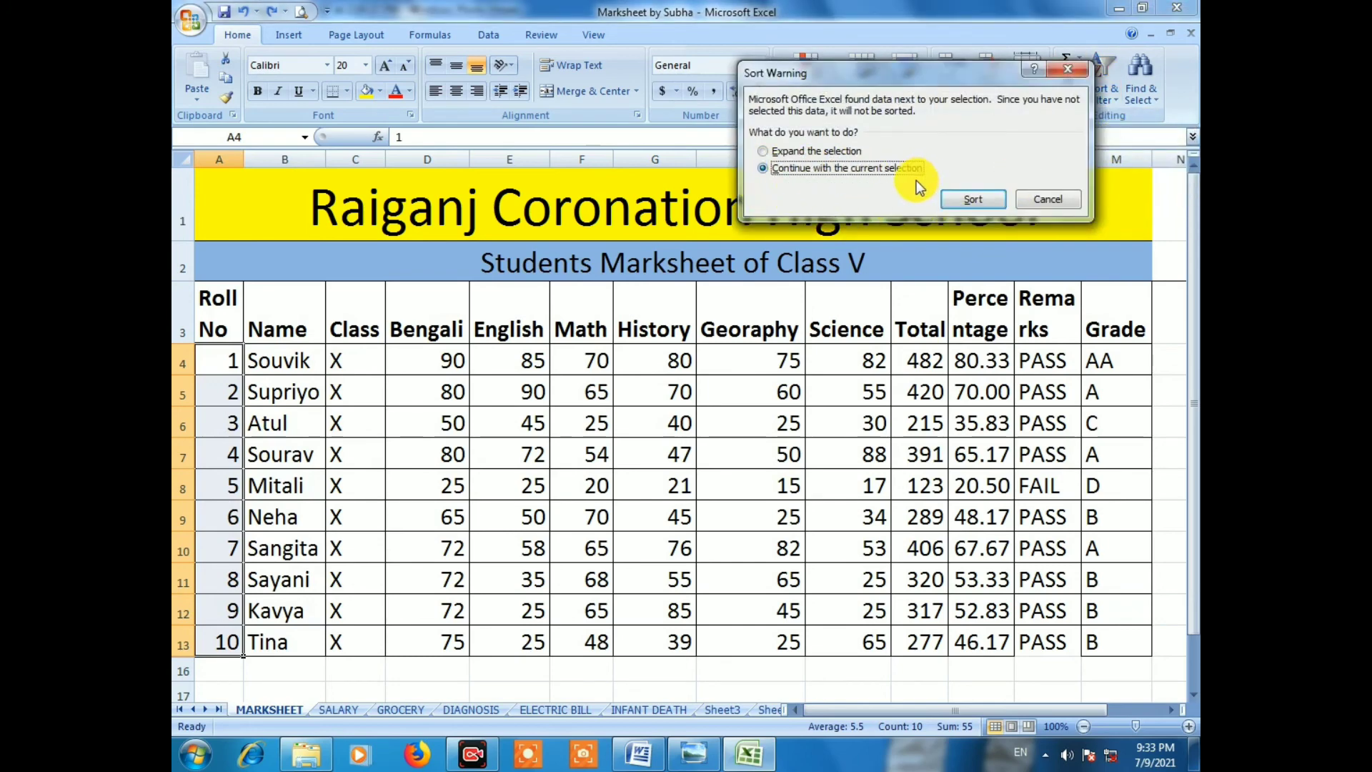
left_click(975, 204)
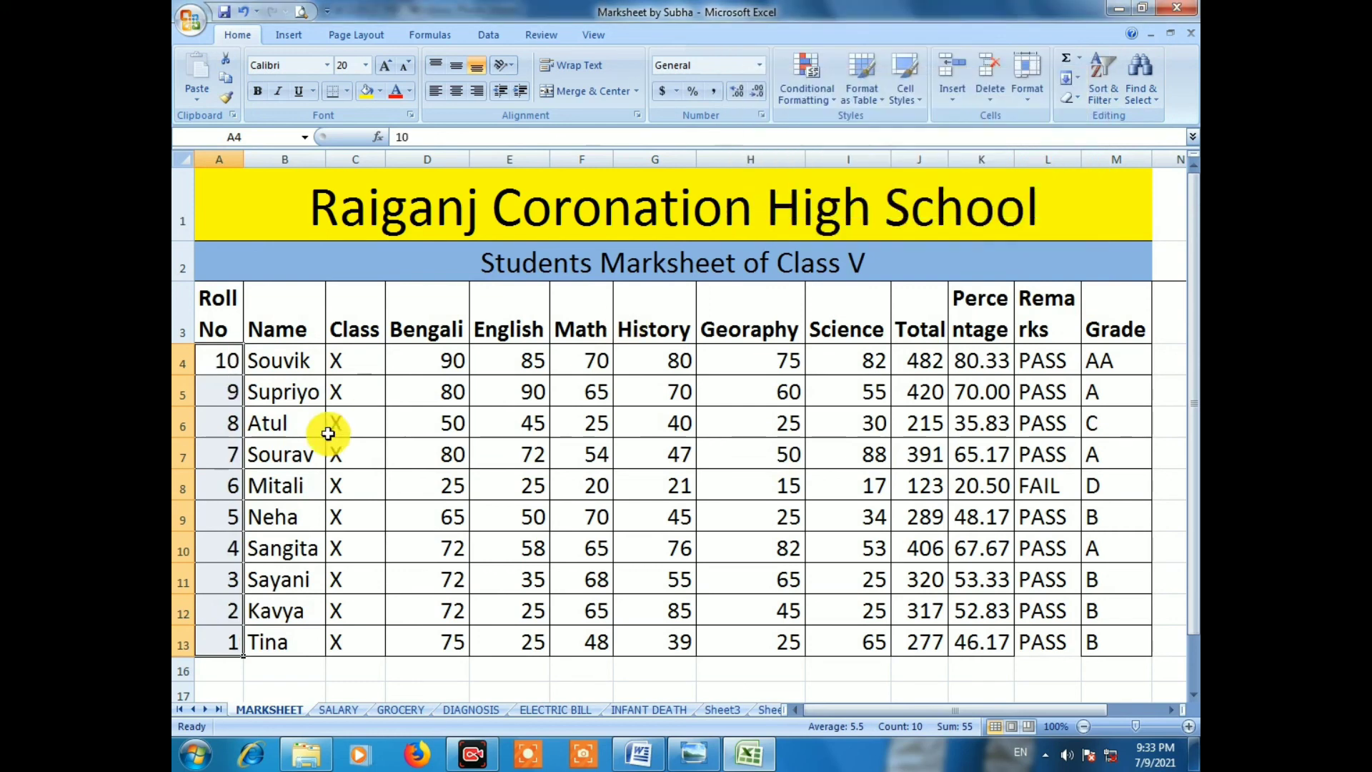
left_click(379, 574)
left_click_drag(283, 368, 276, 638)
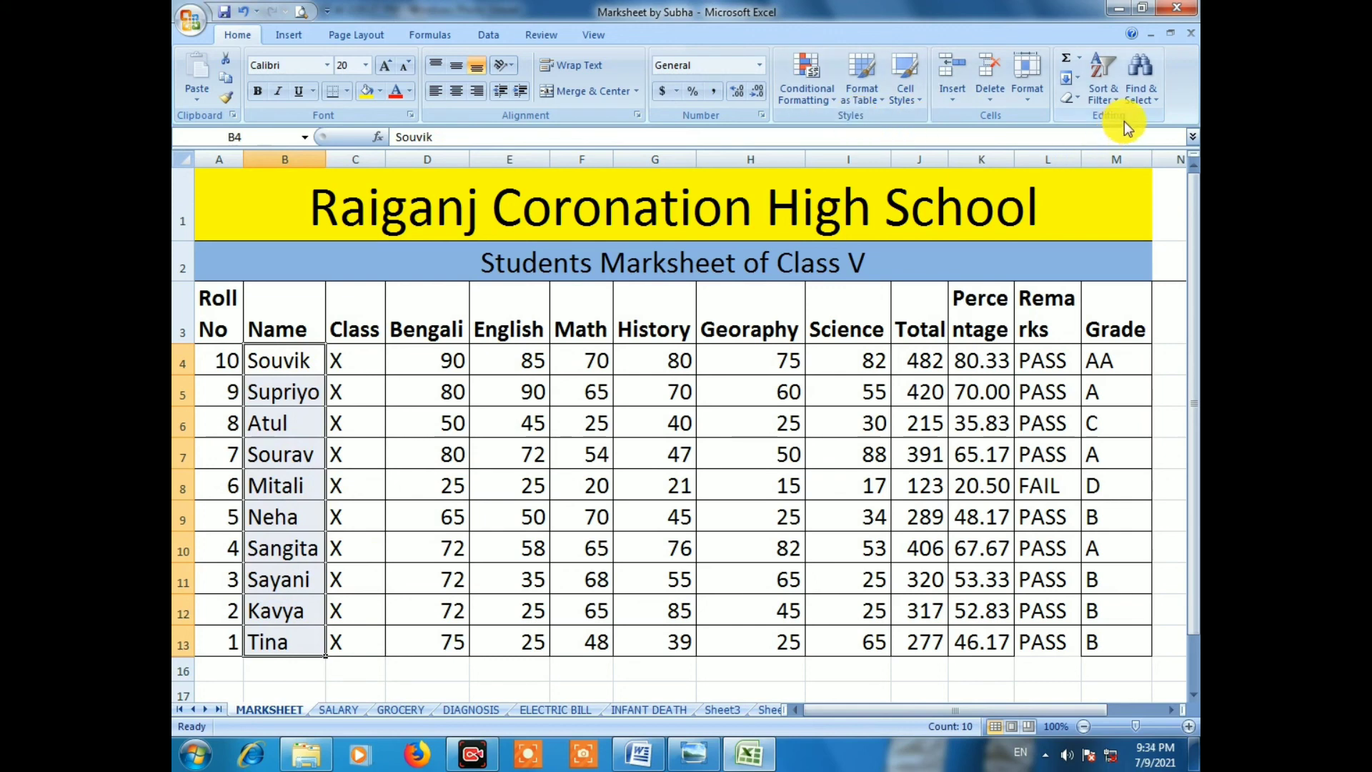
Sort only the selected names A to Z, continuing with the current selection
left_click(1115, 100)
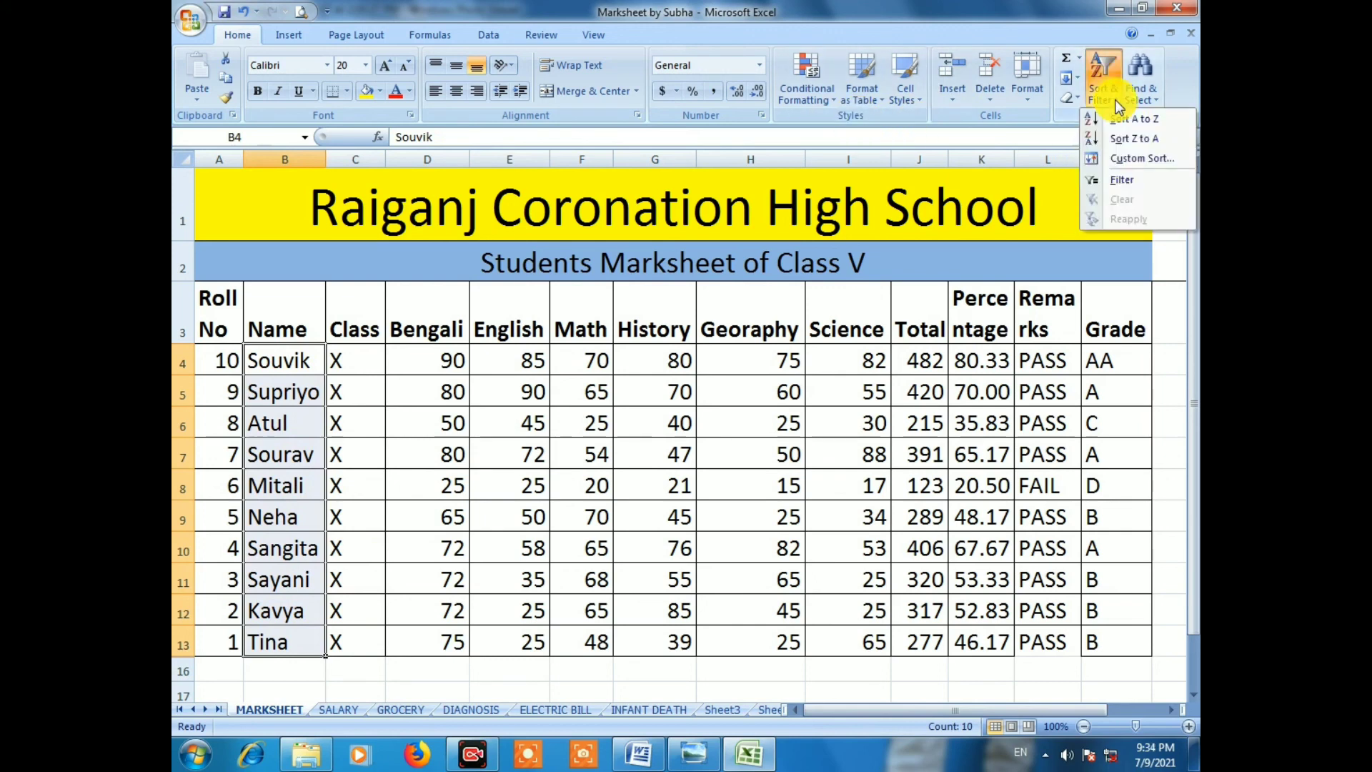
left_click(1159, 123)
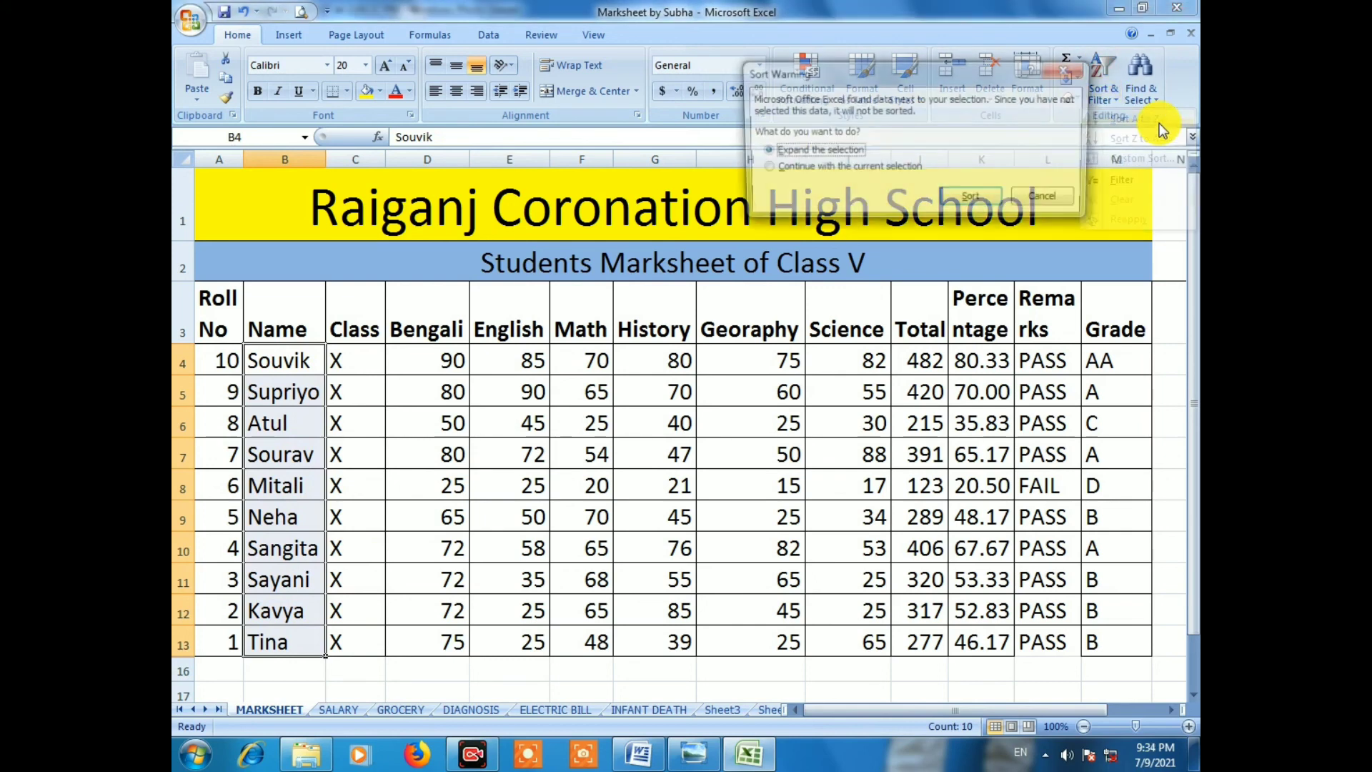
left_click(825, 168)
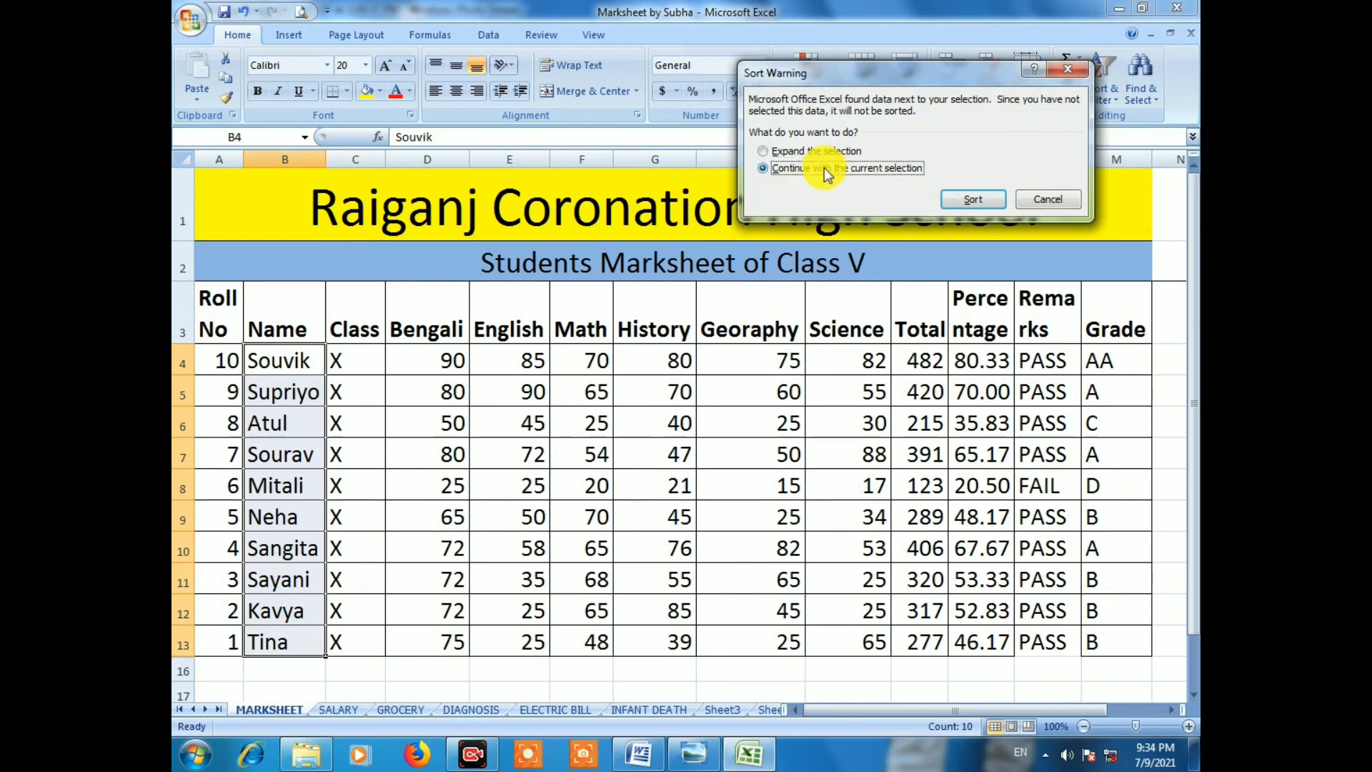
left_click(974, 200)
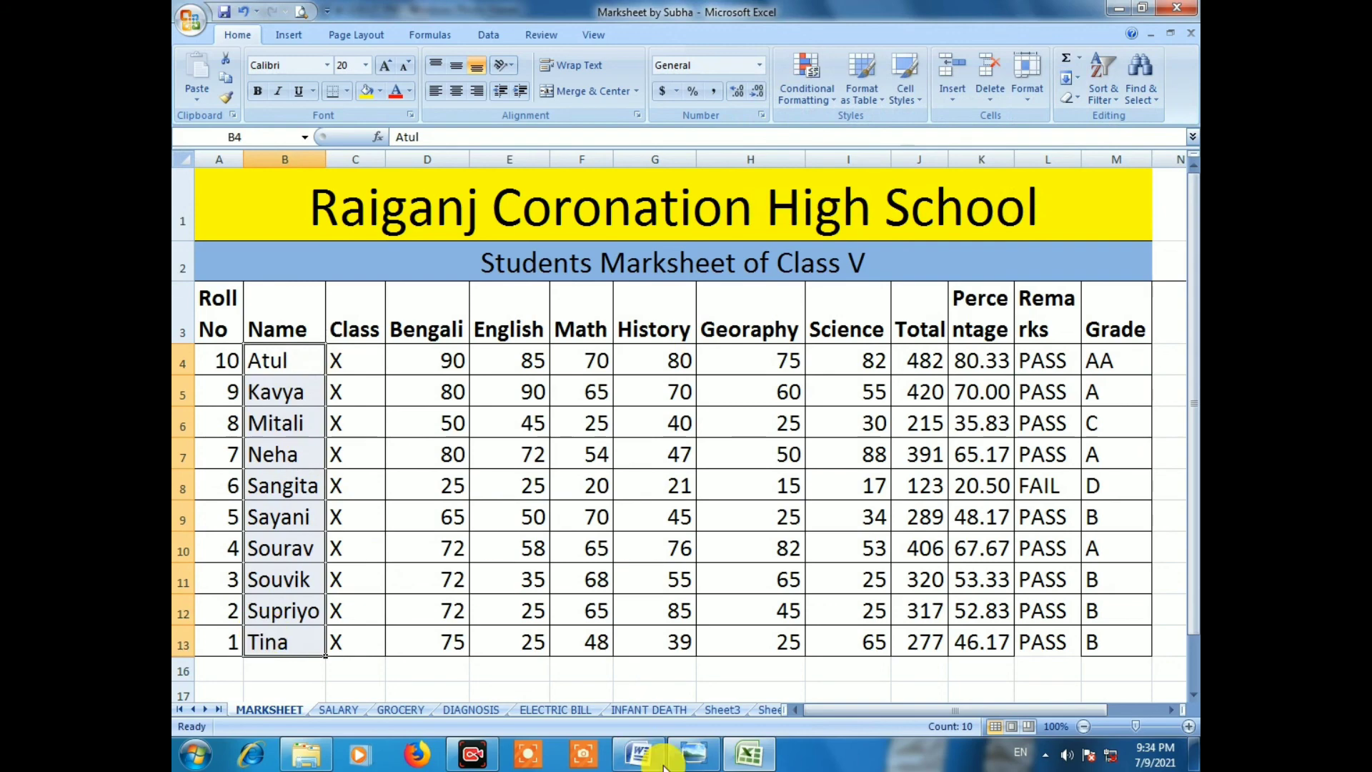
Read the step 2 sorting notes in the photo, then return to the Word document
left_click(694, 754)
scroll(680, 454, "down", 2)
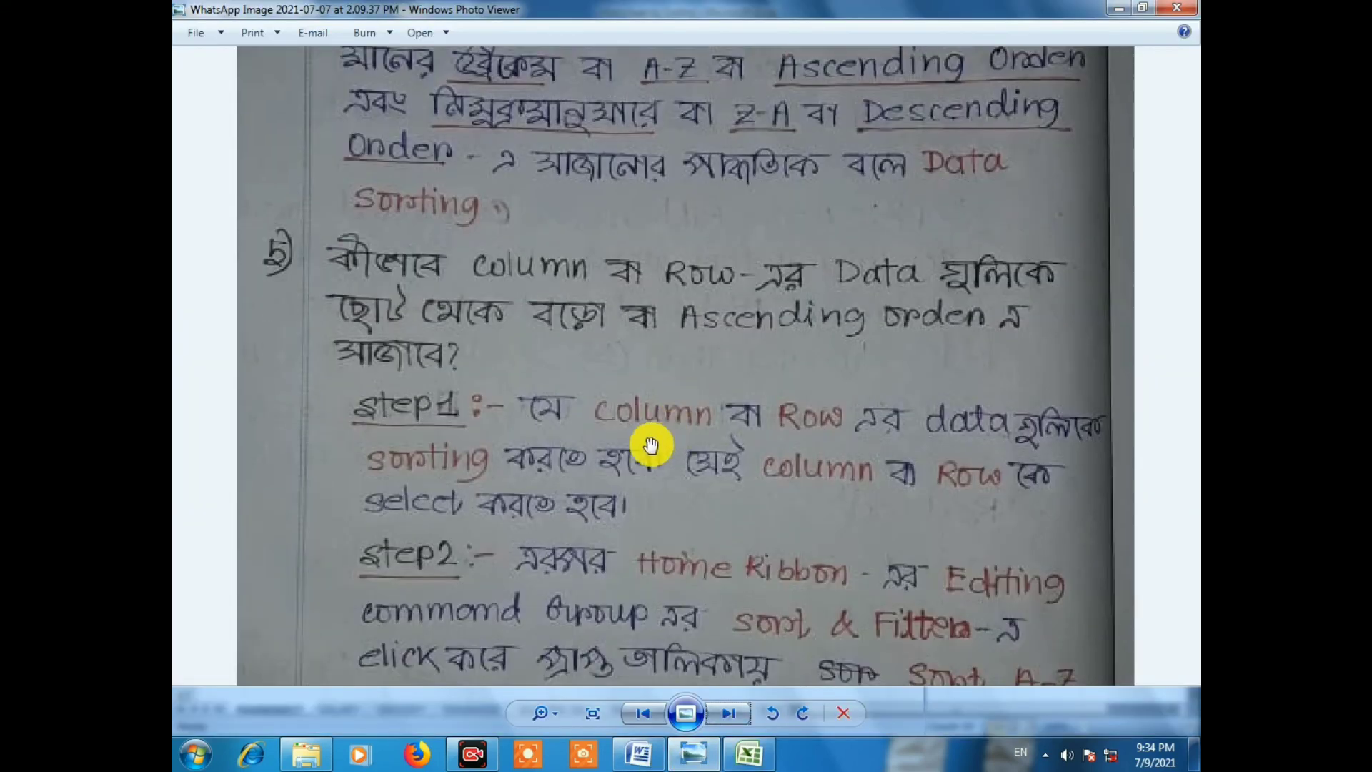
left_click_drag(684, 449, 705, 393)
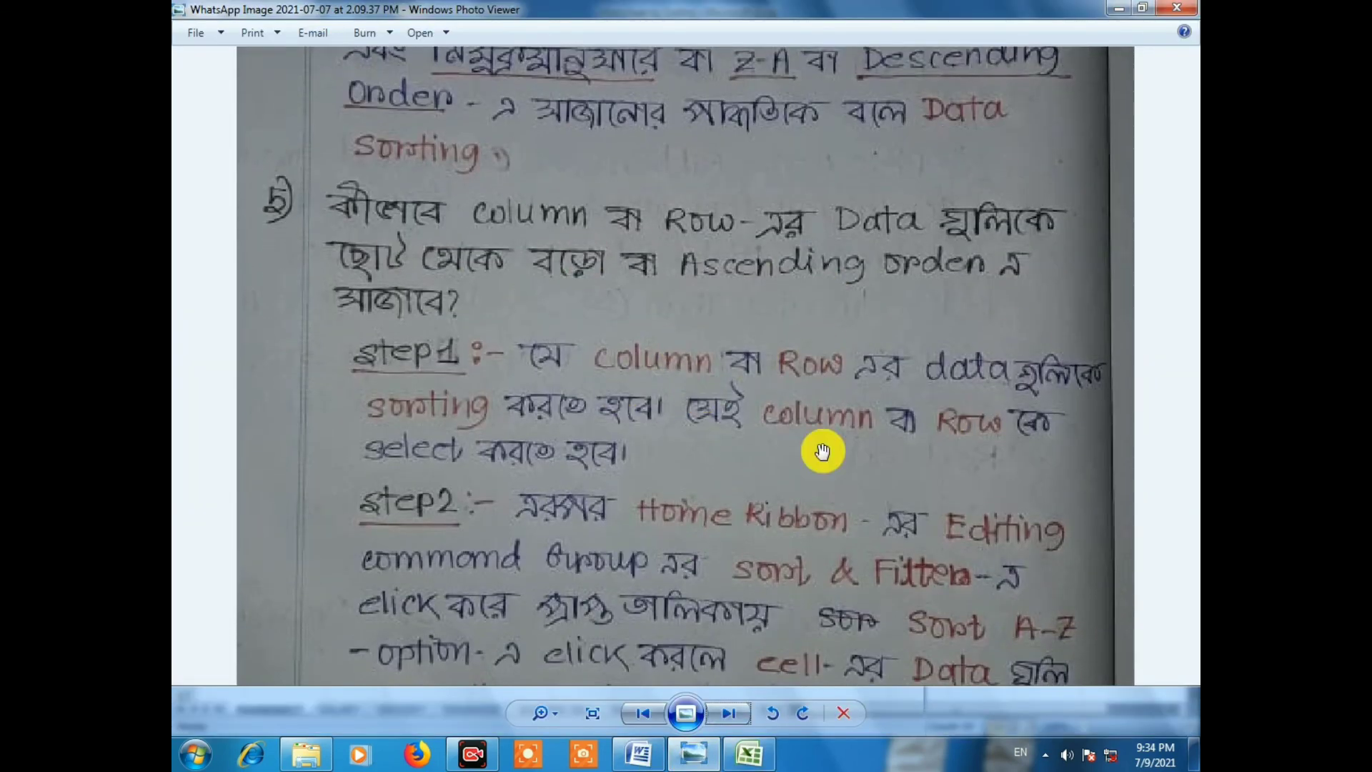
left_click_drag(763, 500, 783, 371)
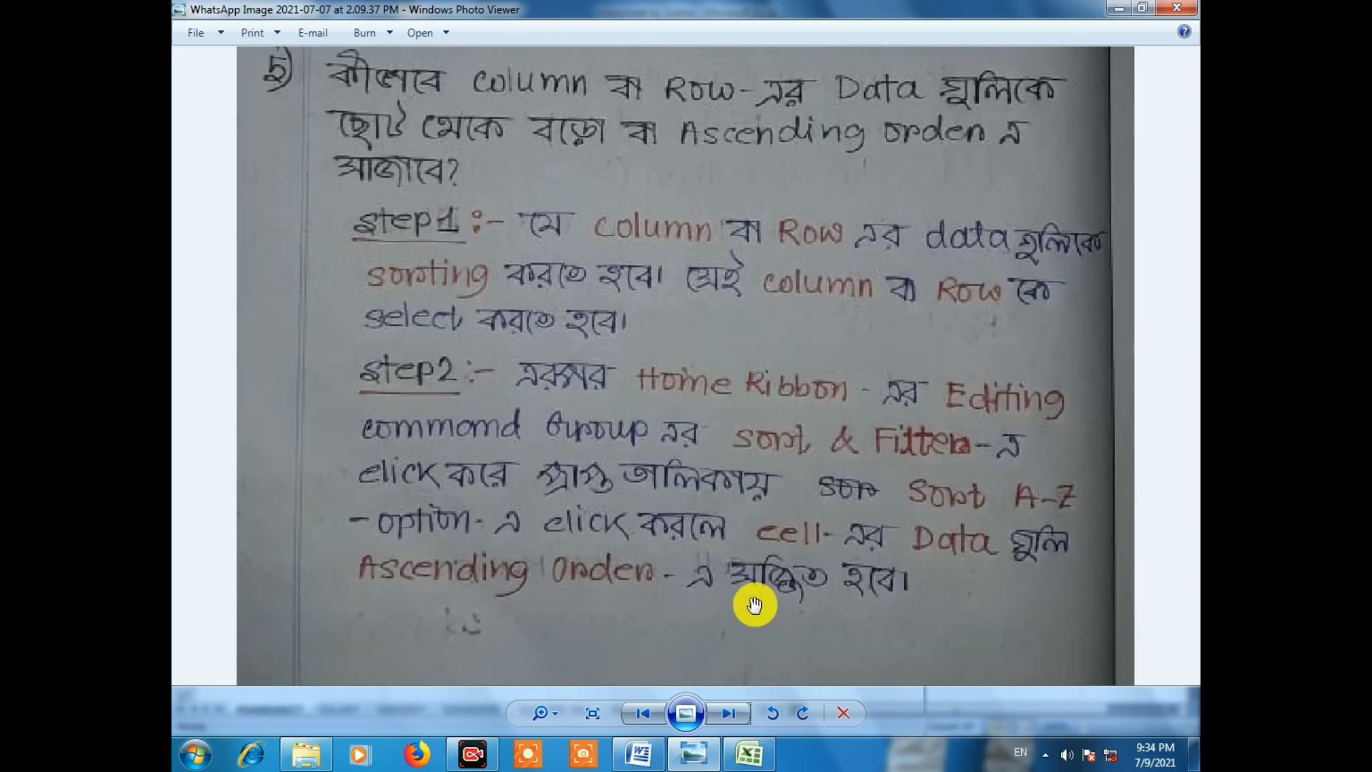
left_click(643, 759)
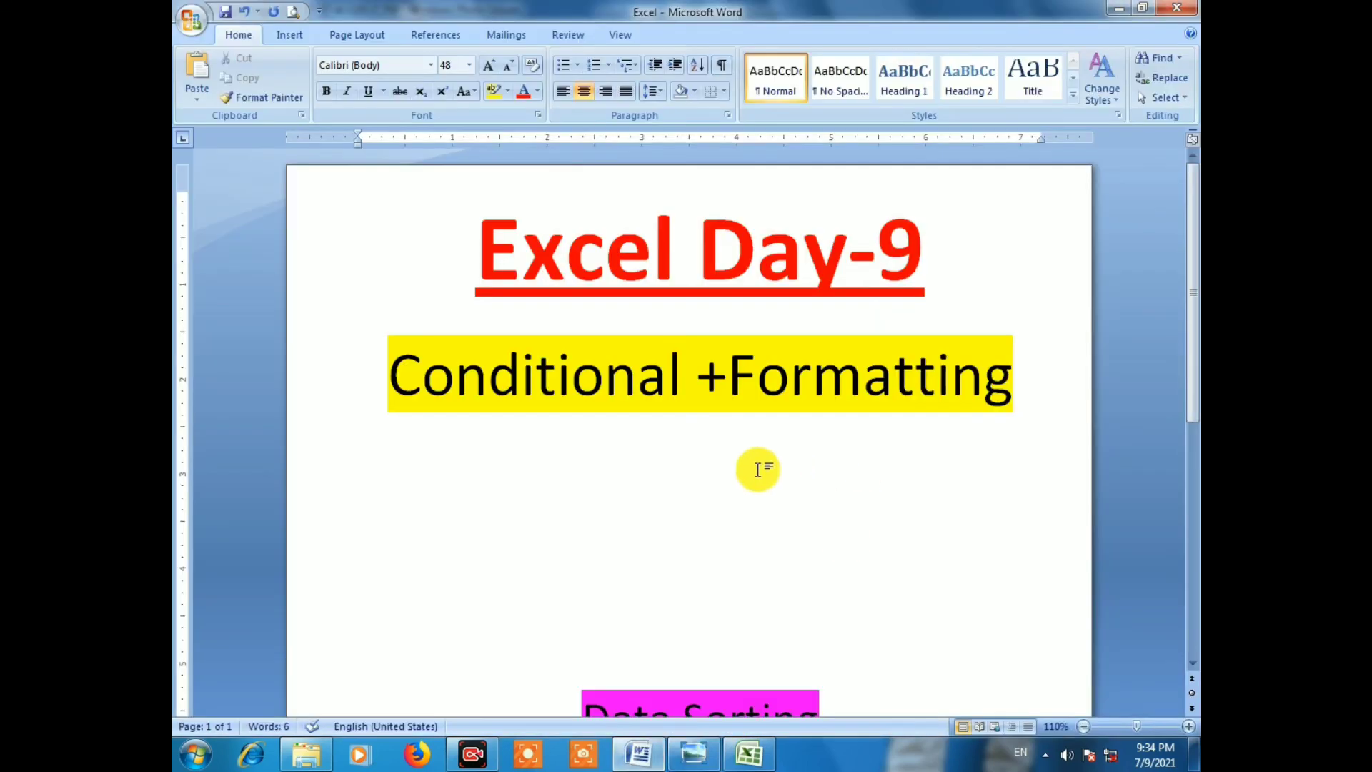
Delete the blank lines and the '+' before Formatting, then save with Ctrl+S
key("Delete")
key("Delete")
key("Up")
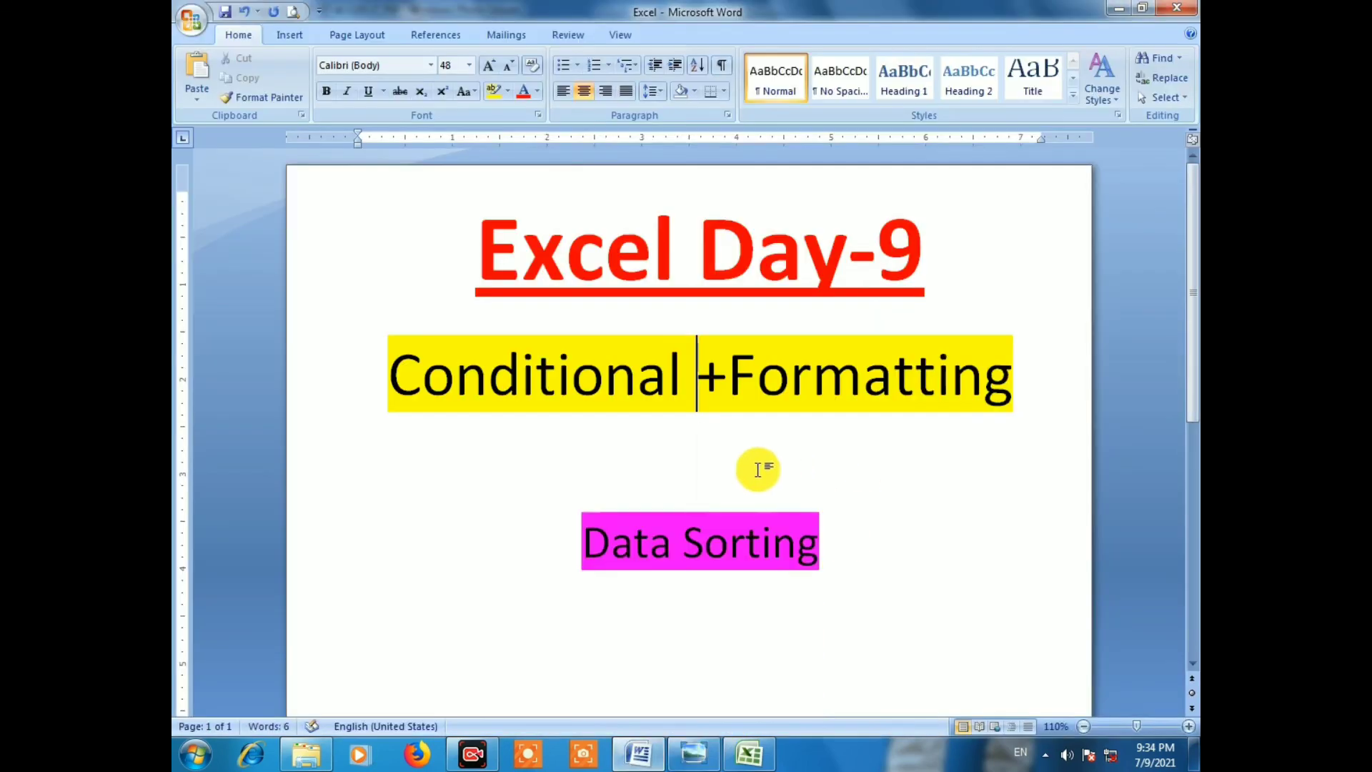
key("Delete")
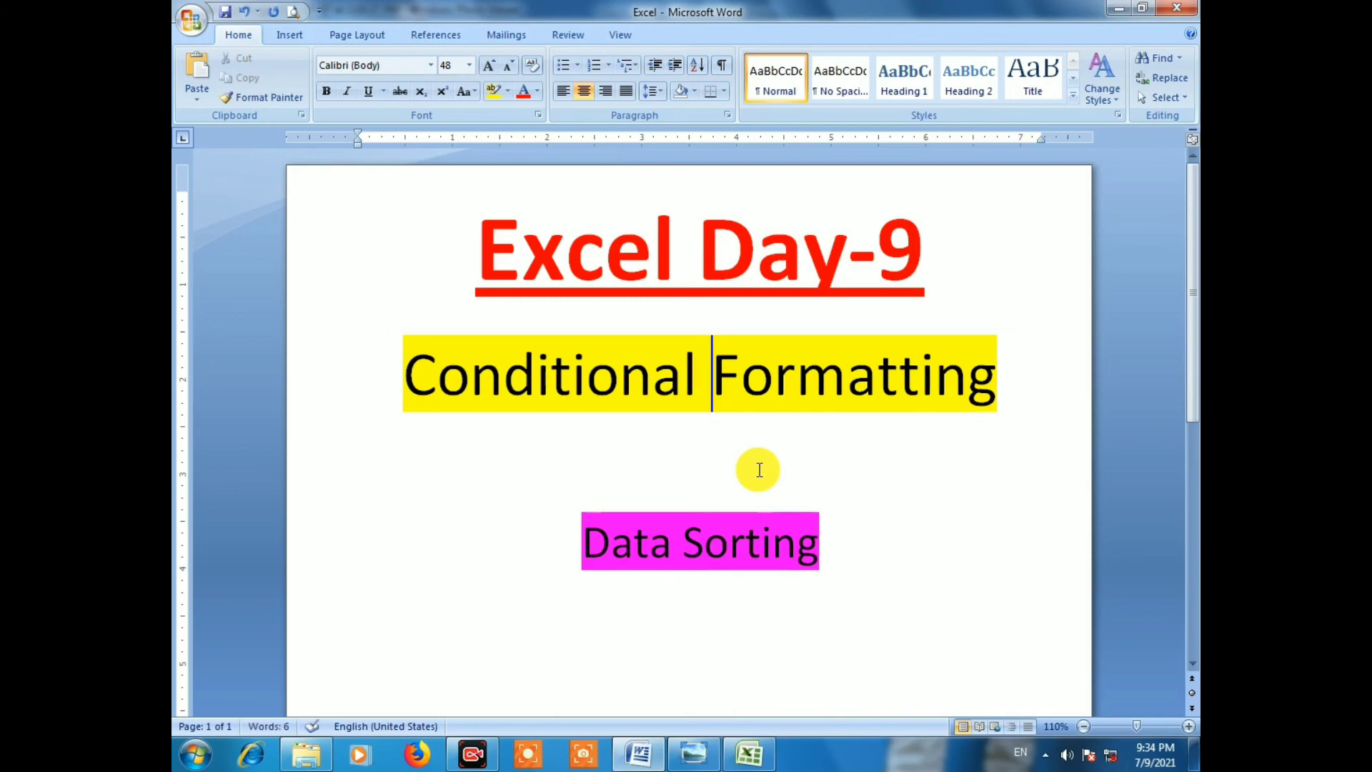
key("ctrl+s")
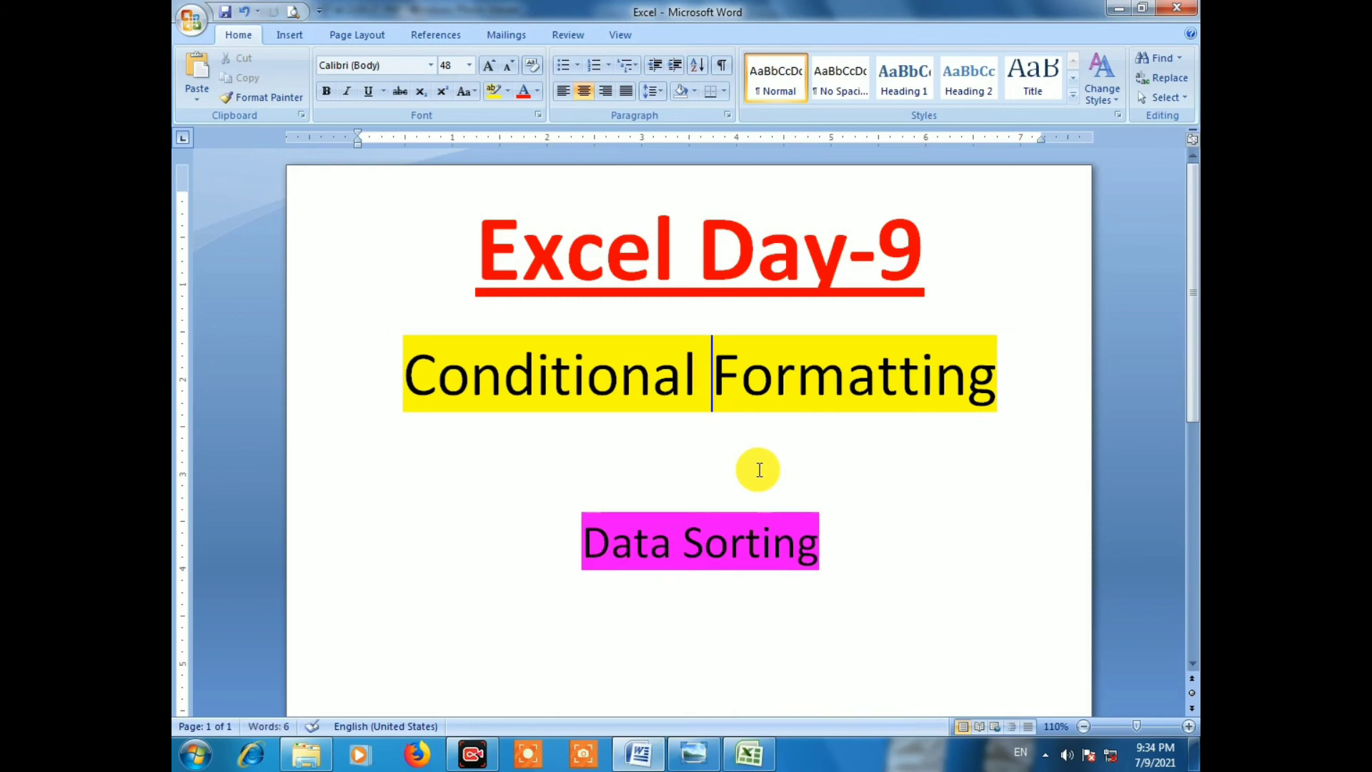